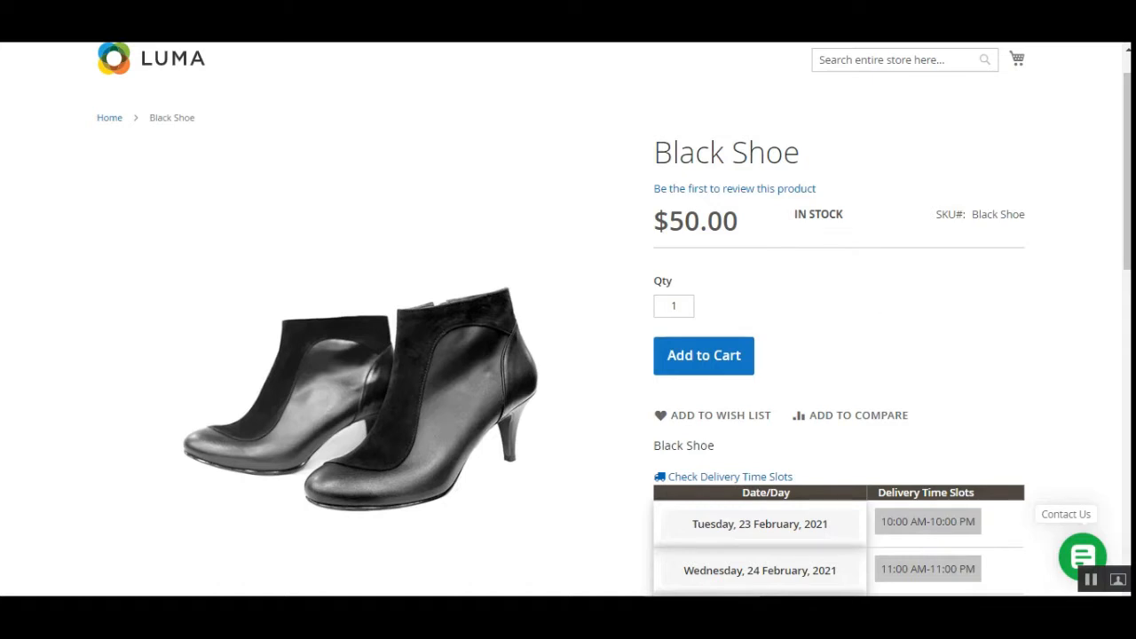
scroll(710, 231, up, 1)
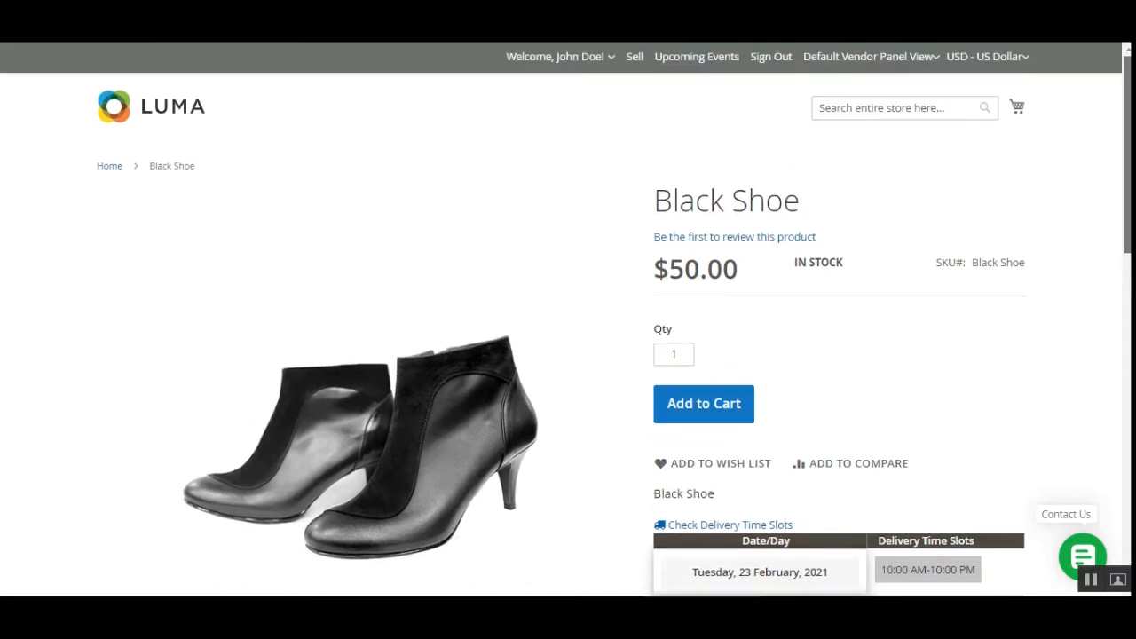
click(614, 60)
click(685, 96)
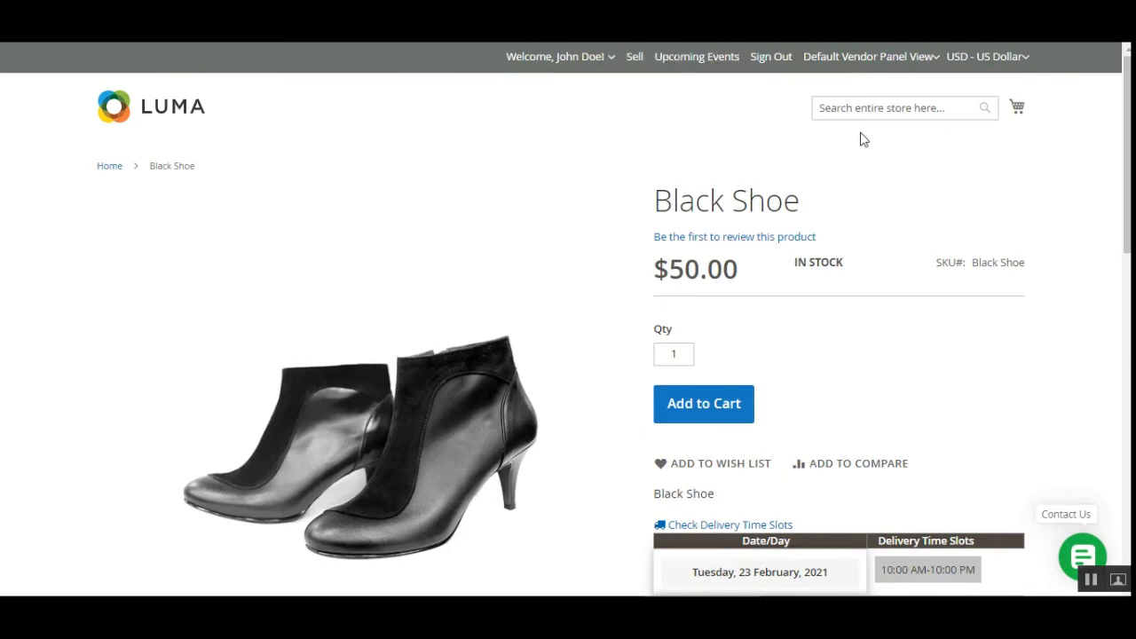
scroll(568, 320, down, 5)
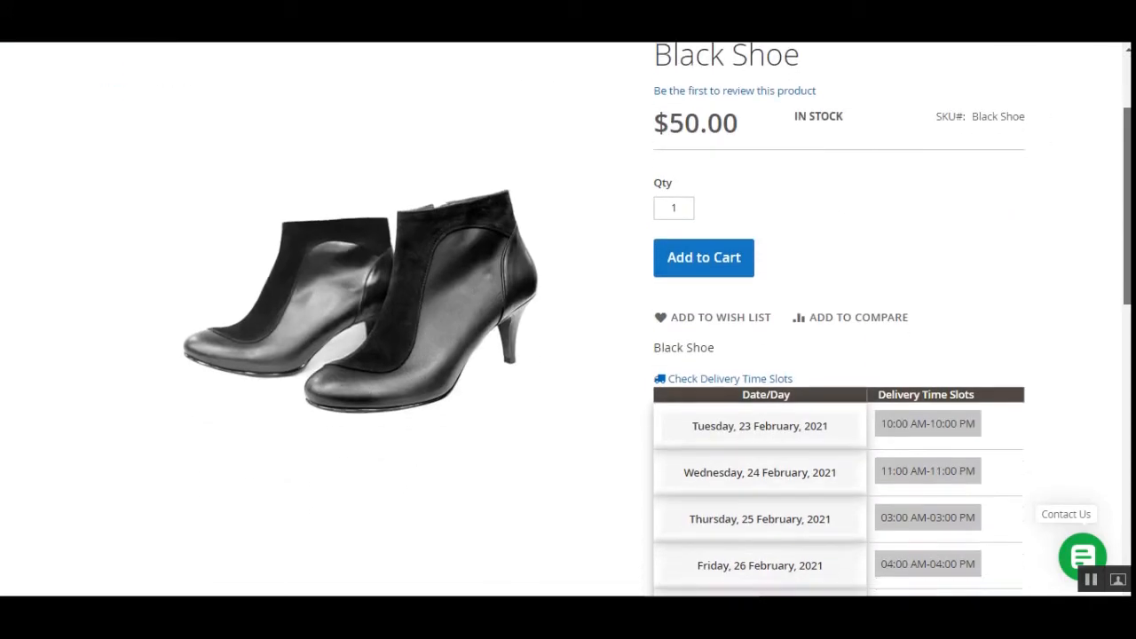
scroll(751, 341, up, 2)
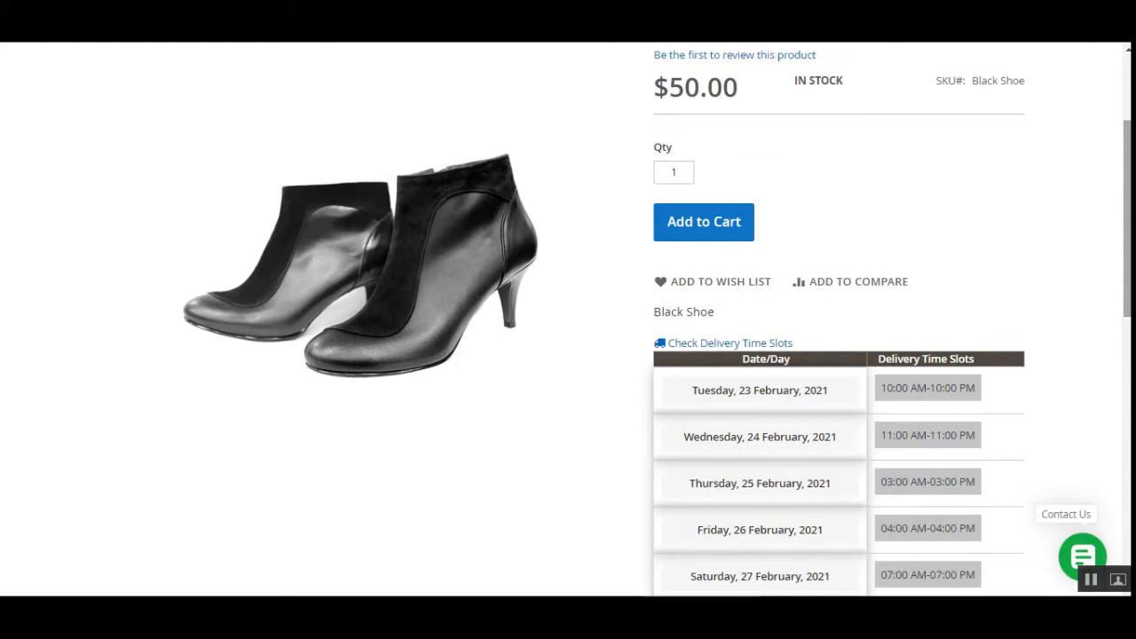
Step: Collapse and reopen the Black Shoe's delivery time slots, and examine the dates and times offered
click(752, 346)
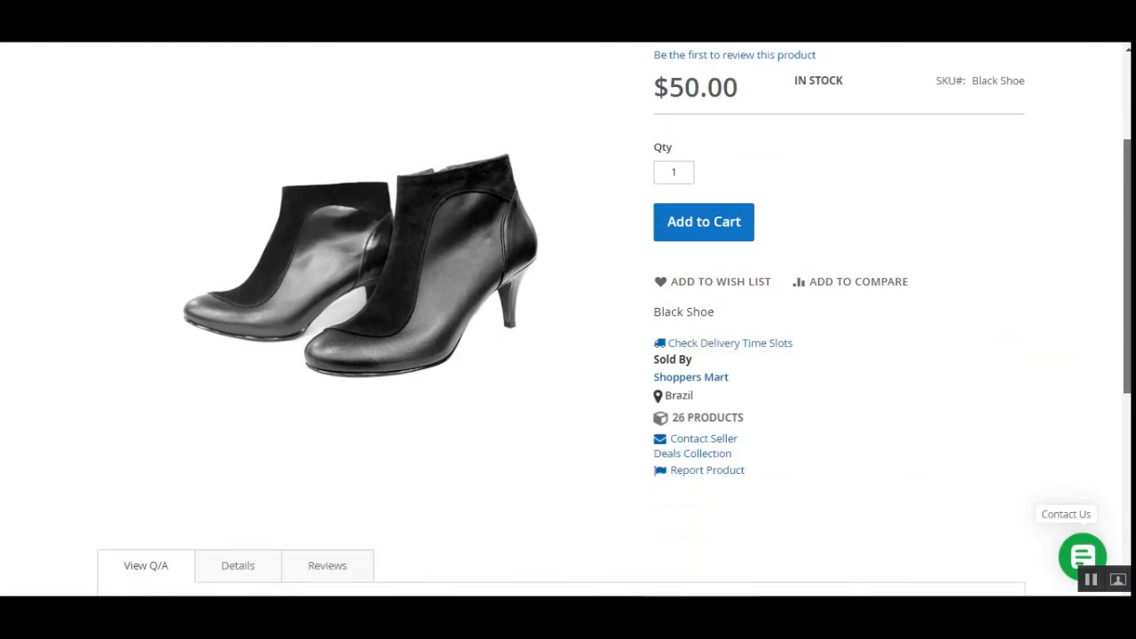
scroll(568, 319, up, 1)
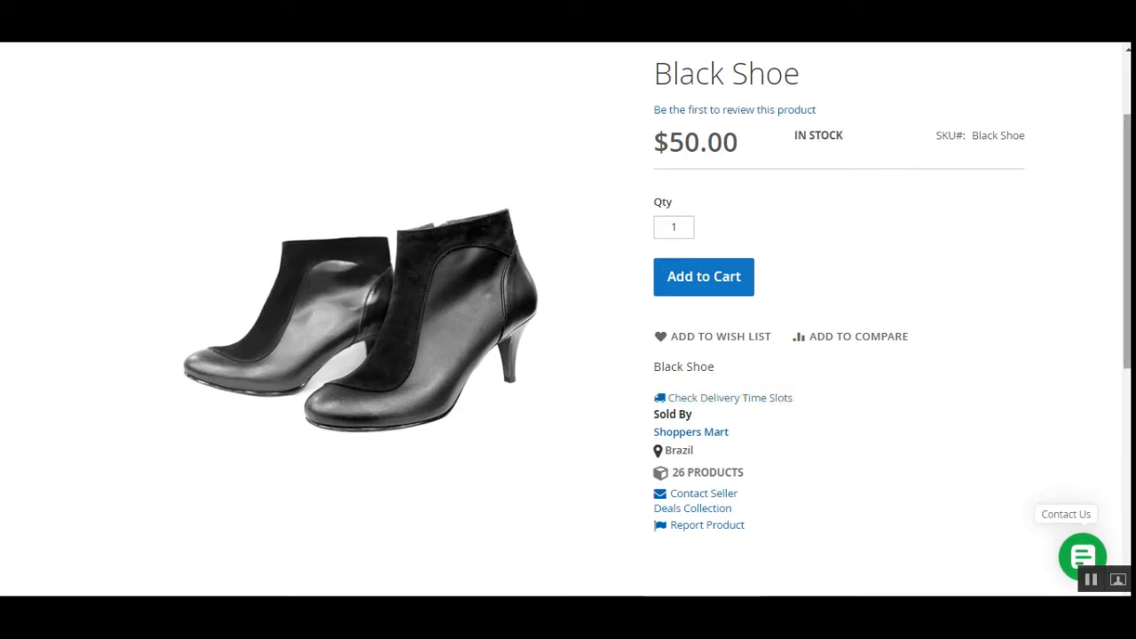
scroll(780, 399, down, 2)
click(705, 290)
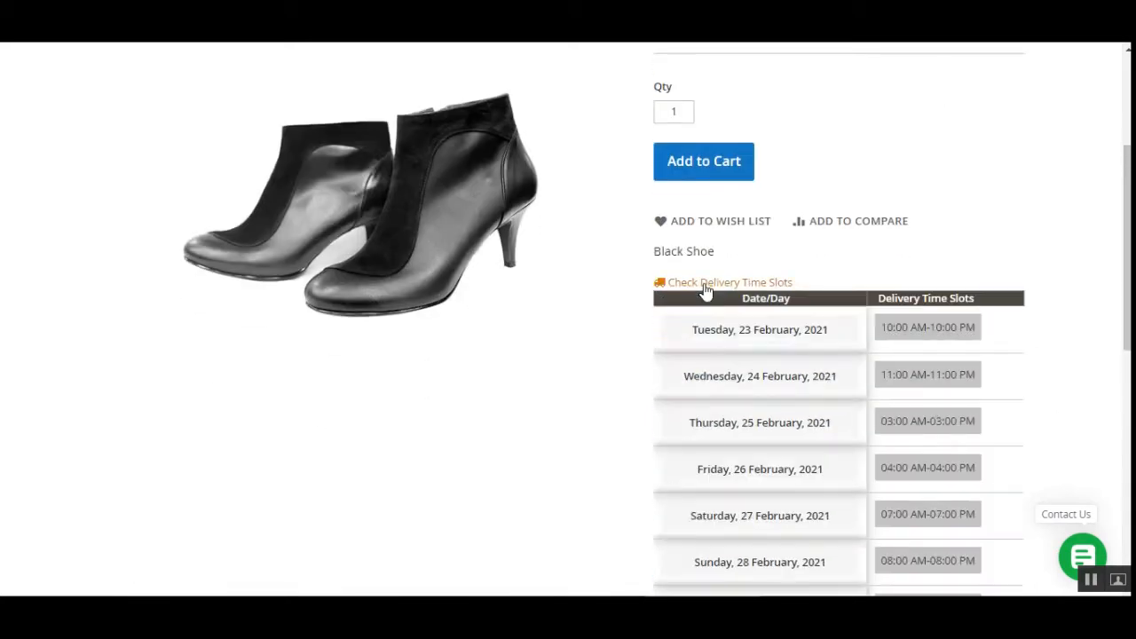
scroll(1052, 231, down, 2)
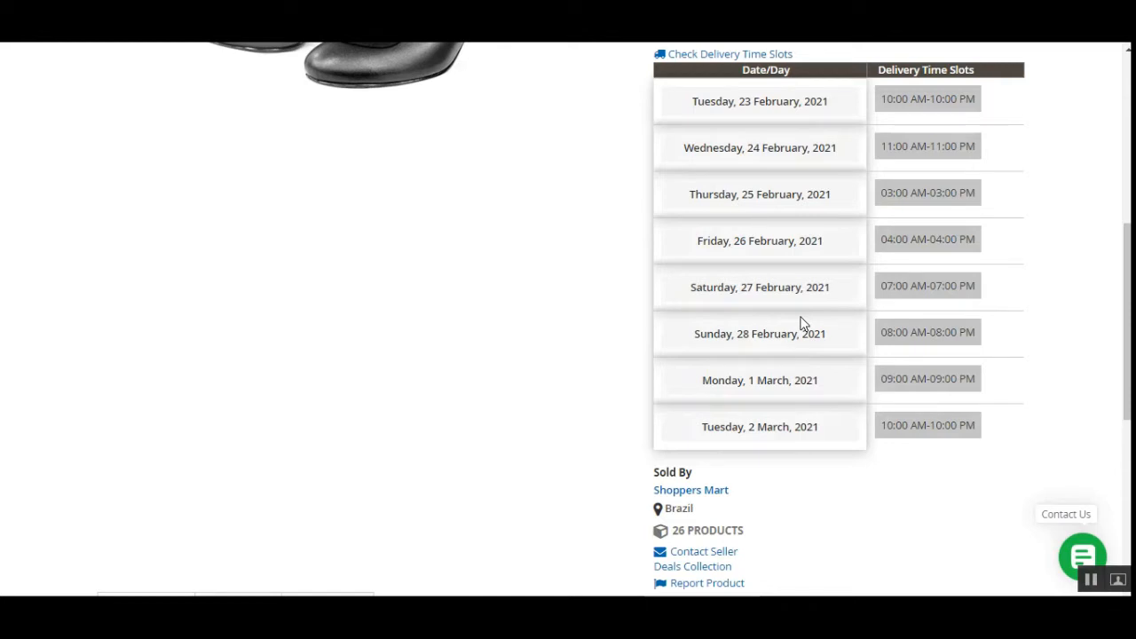
scroll(1125, 320, up, 3)
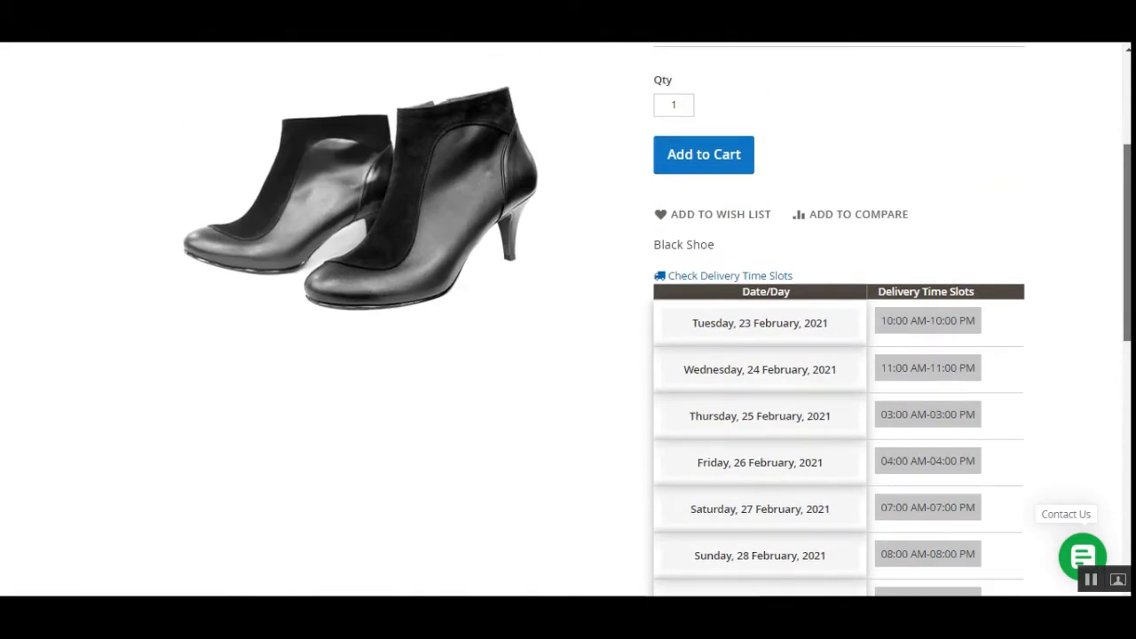
scroll(710, 414, down, 2)
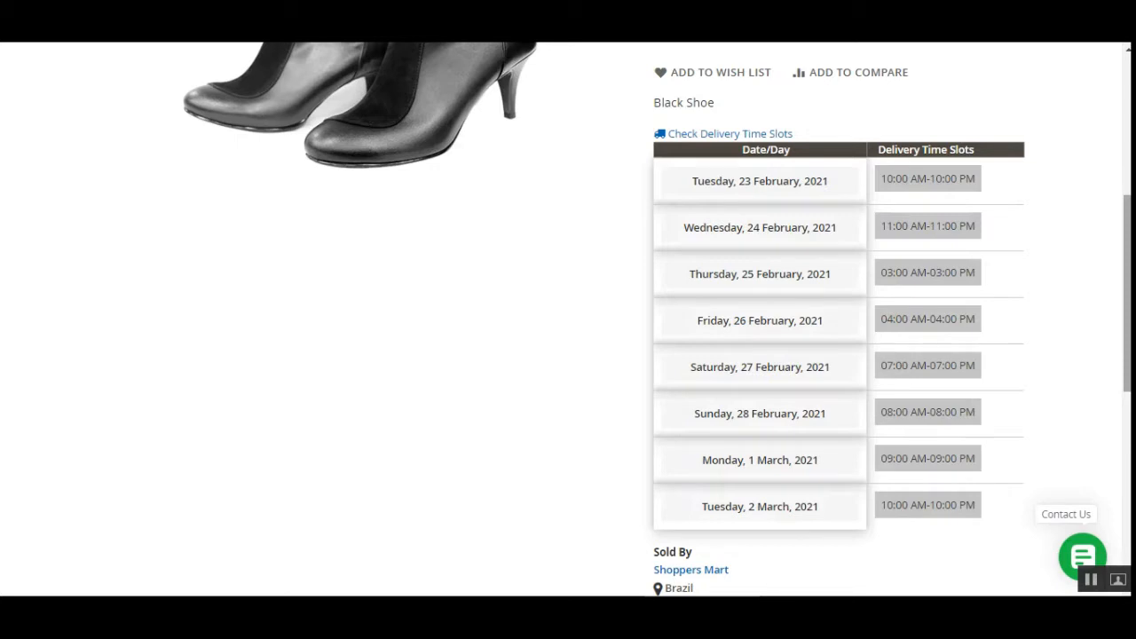
scroll(657, 319, up, 5)
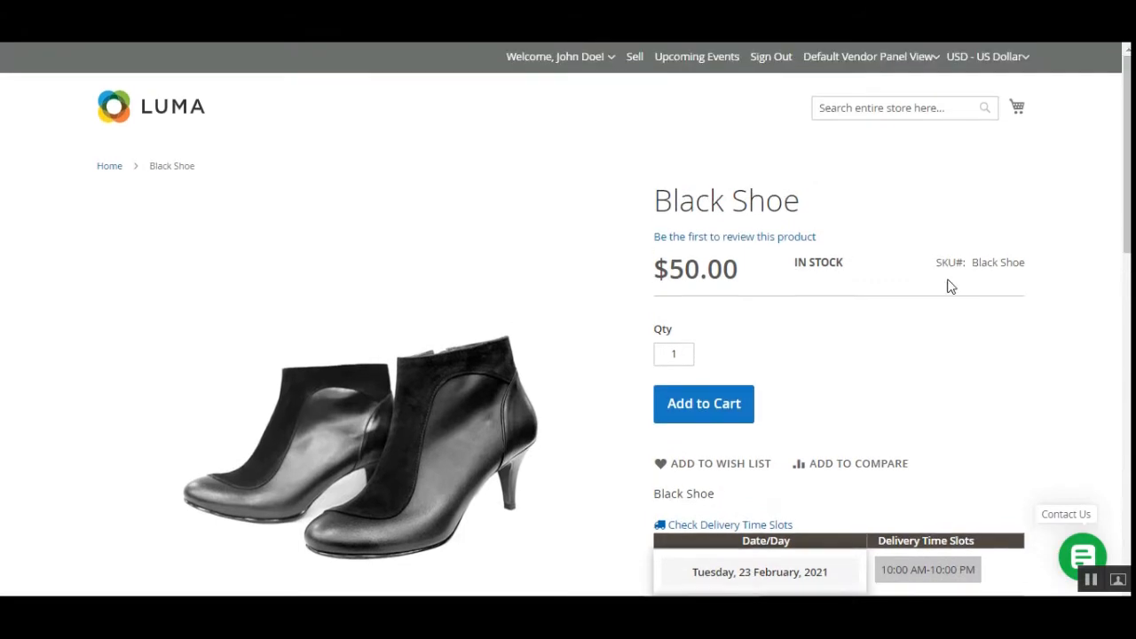
Step: Add one Black Shoe to the cart and proceed to checkout
scroll(1125, 178, down, 4)
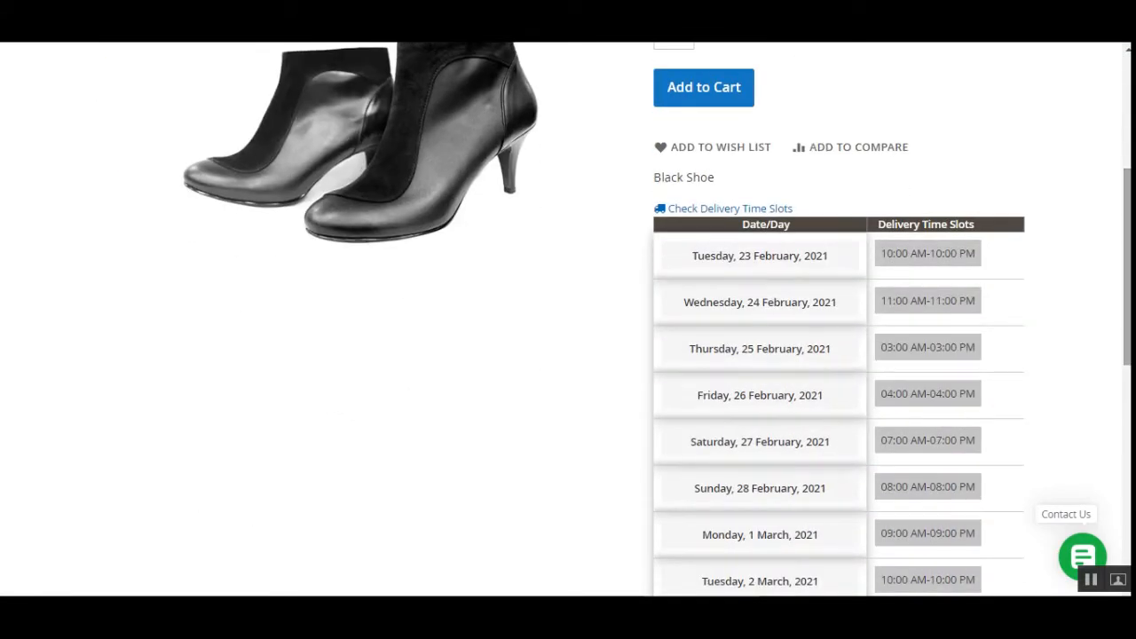
click(740, 103)
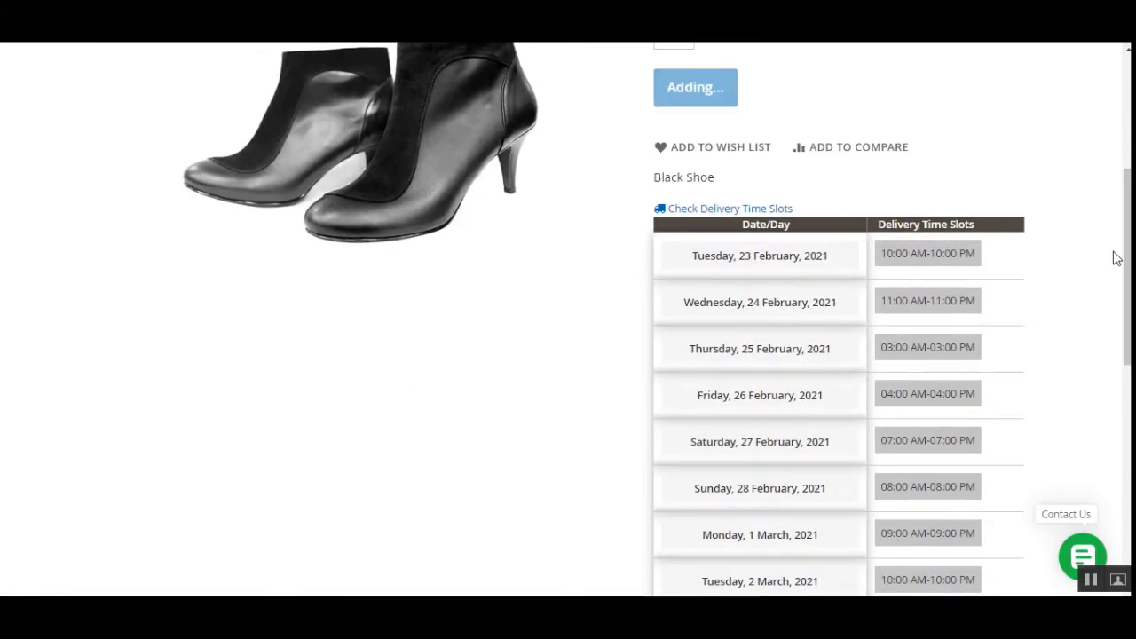
drag(1125, 257, 1125, 154)
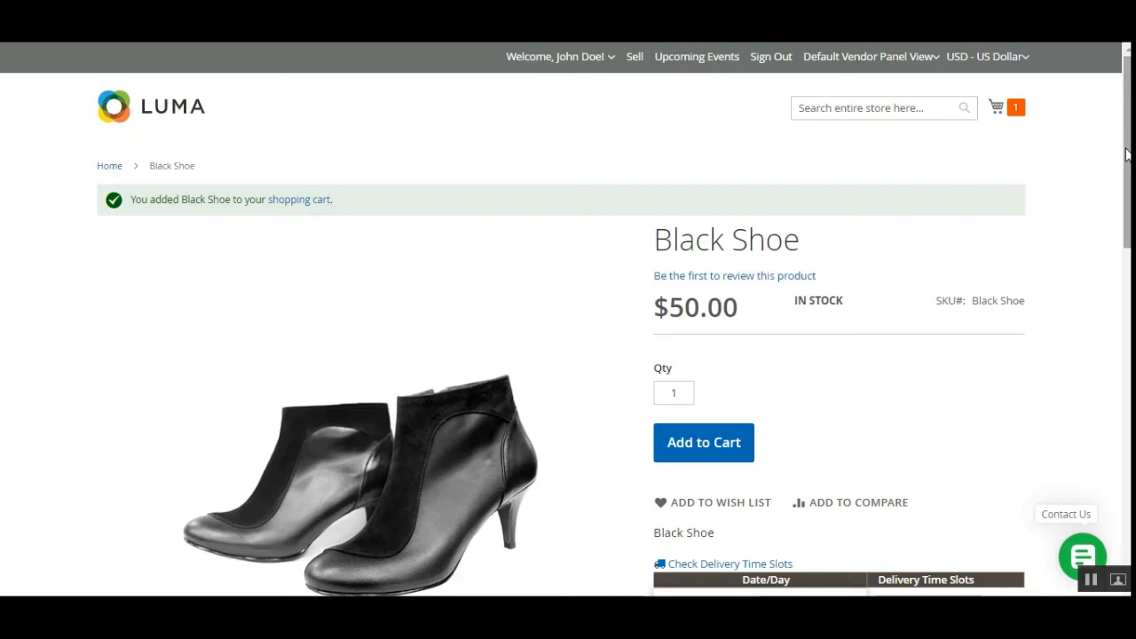
click(1021, 114)
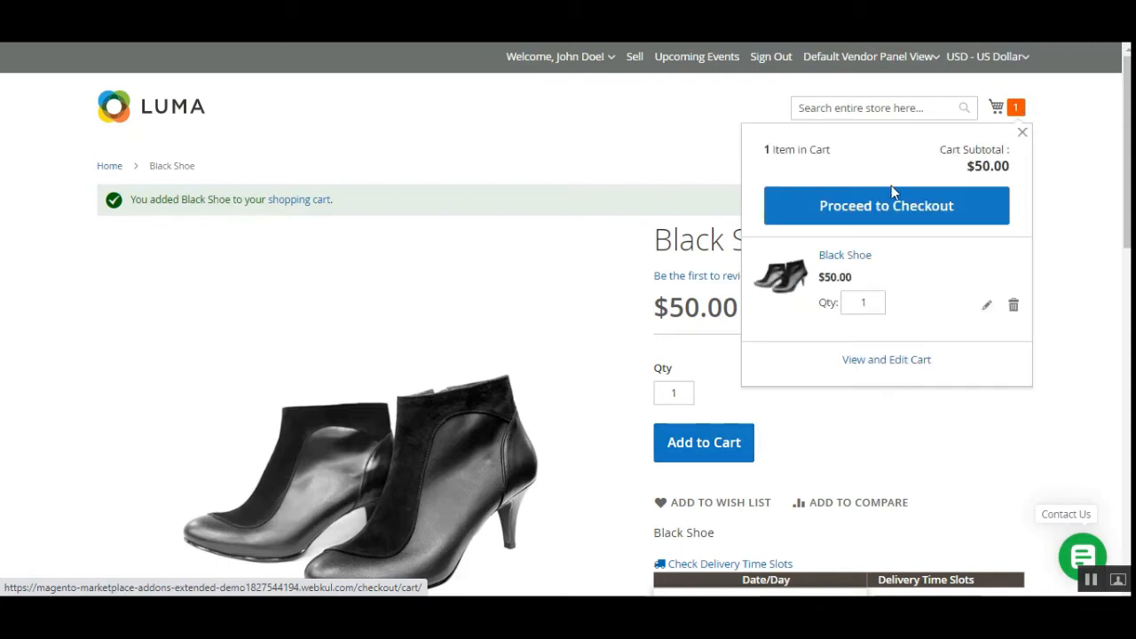
click(910, 221)
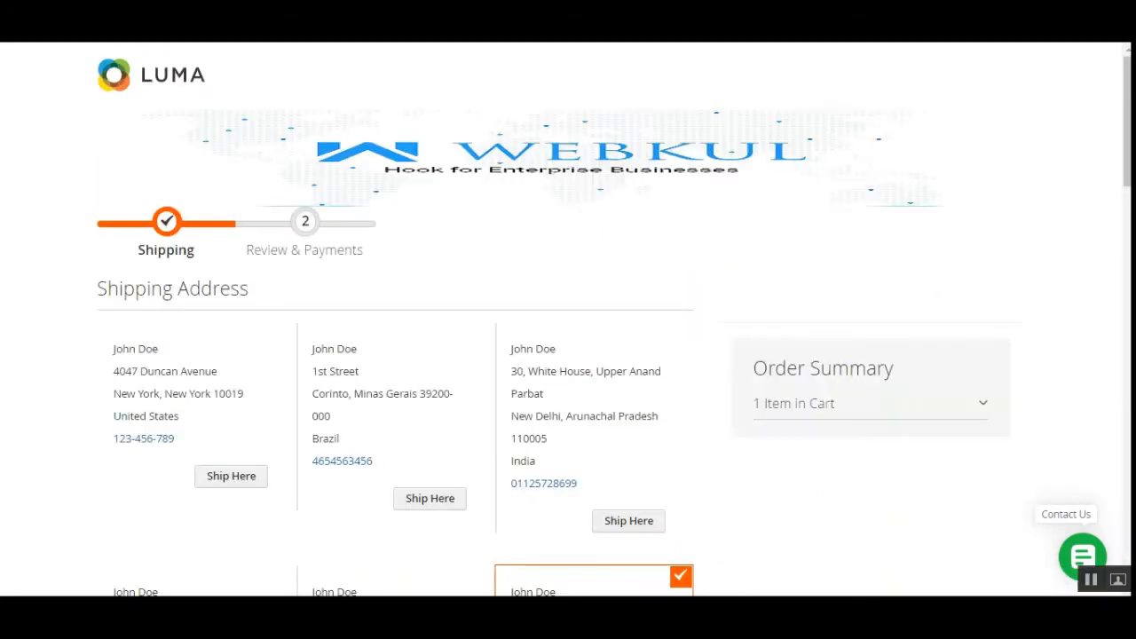
Step: Choose the 03:00 AM-03:00 PM delivery slot on Thursday, 25 February, 2021 and continue to the payment stage
drag(1125, 162, 1127, 417)
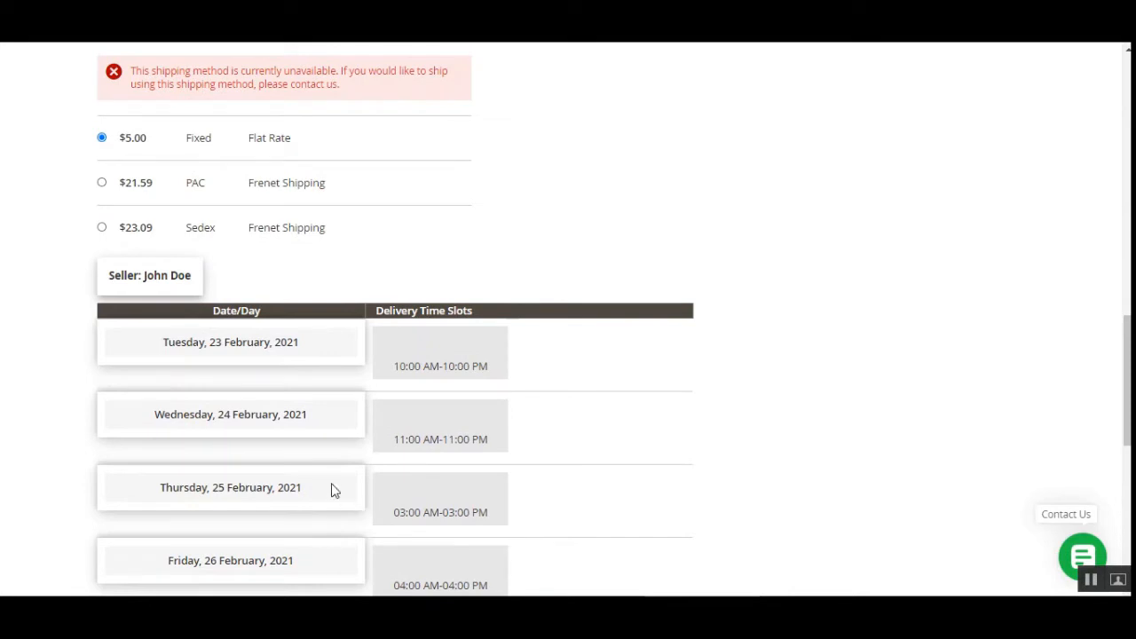
click(434, 507)
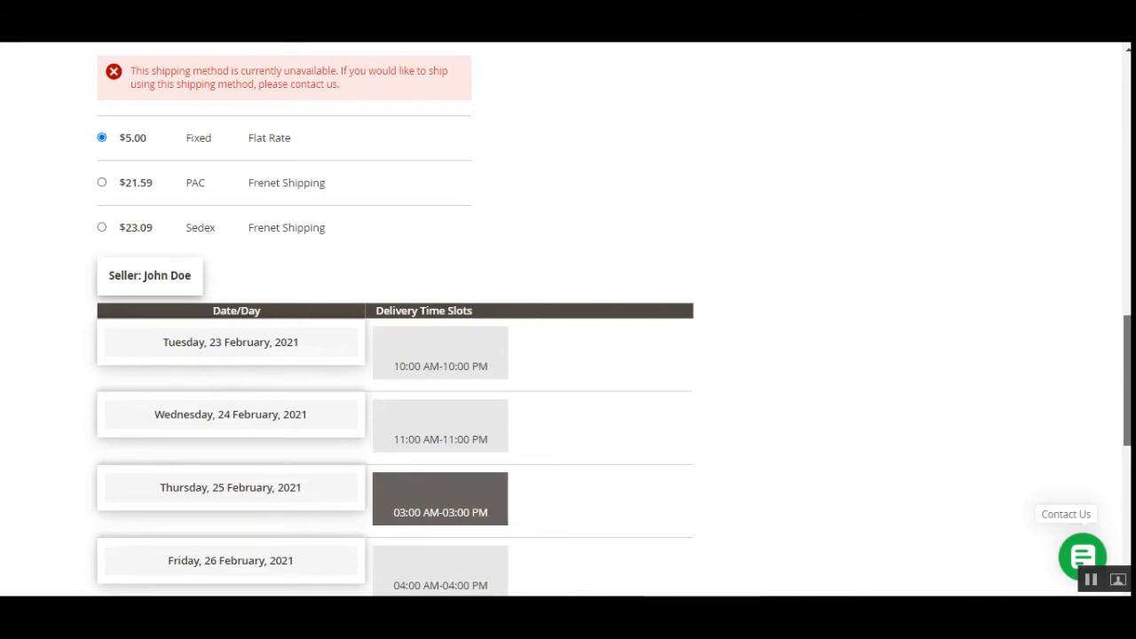
drag(1126, 371, 1126, 508)
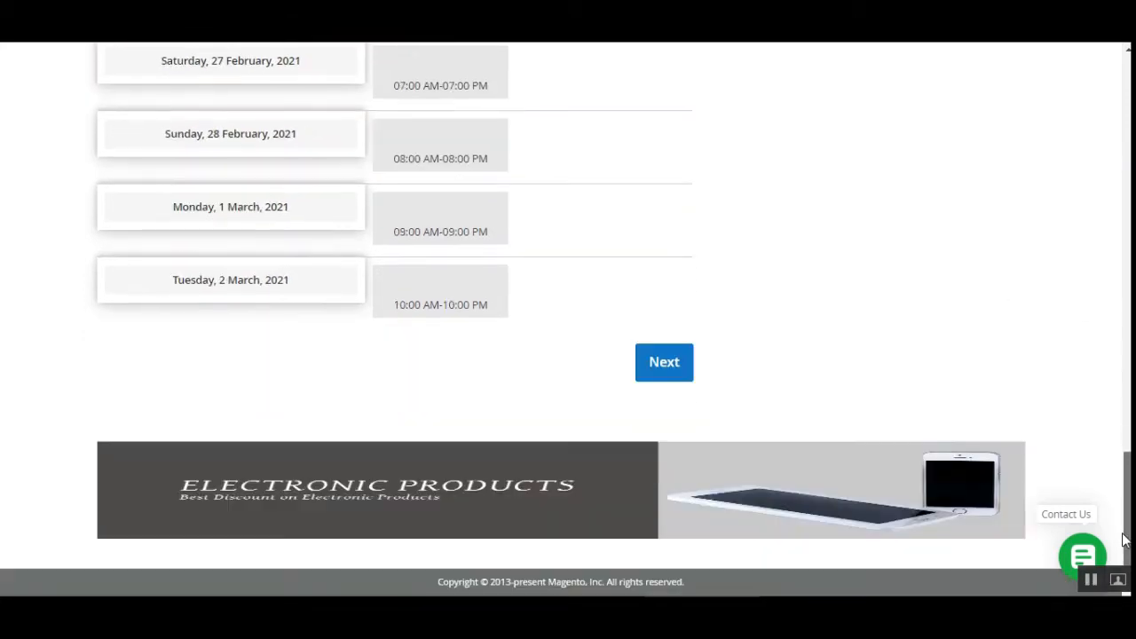
click(662, 385)
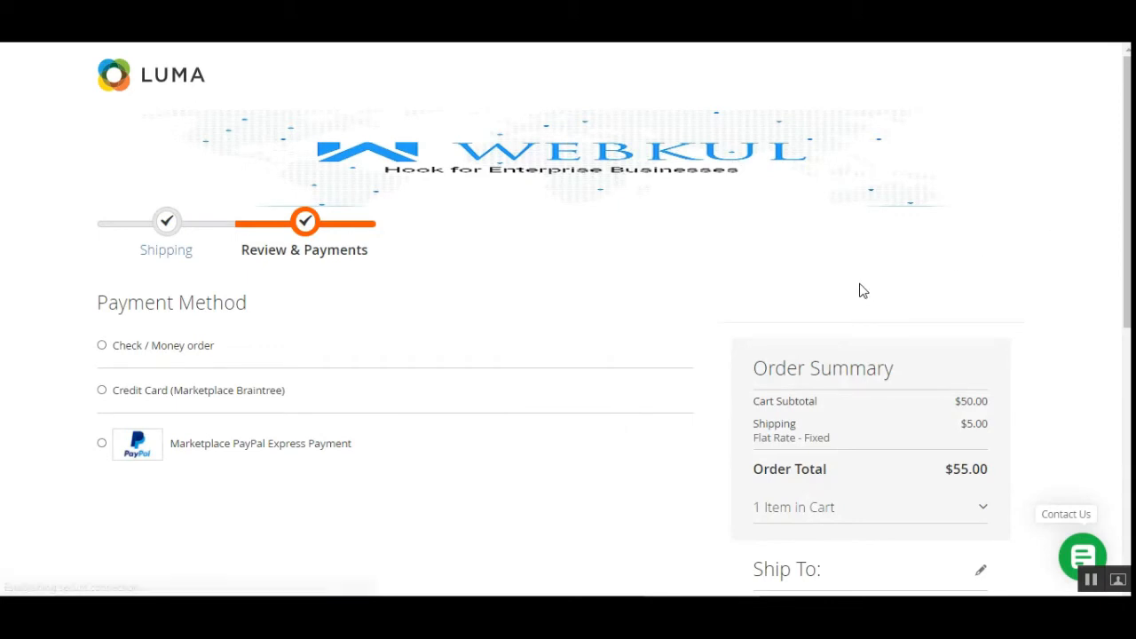
Step: Review the selected delivery time slot in the shipping details and expand the cart item in the order summary
scroll(1127, 266, down, 3)
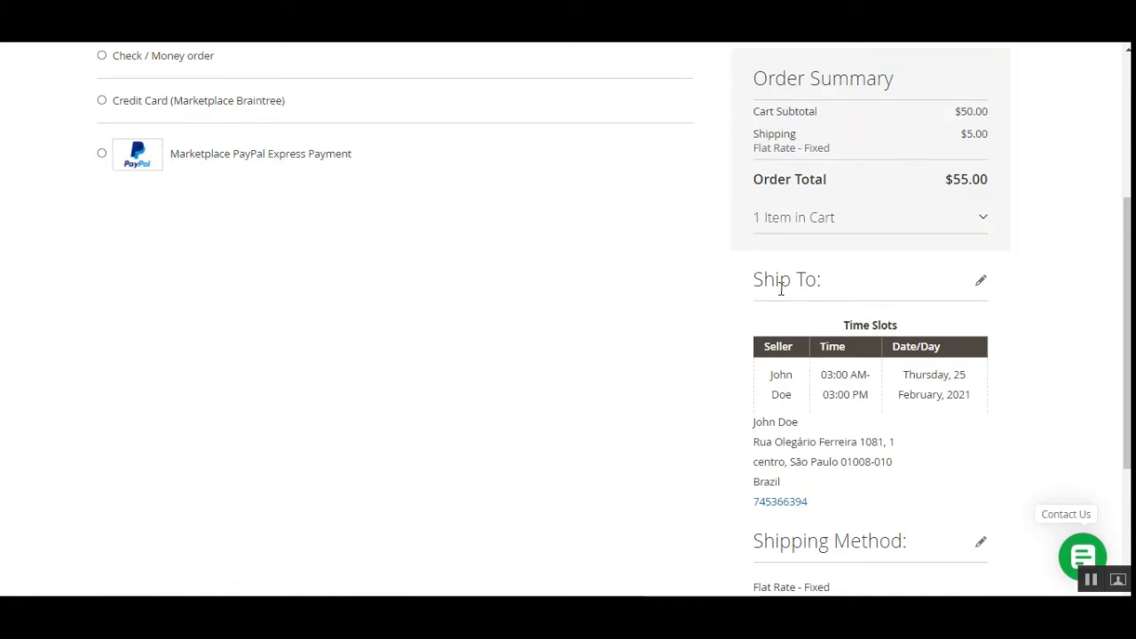
drag(774, 282, 806, 282)
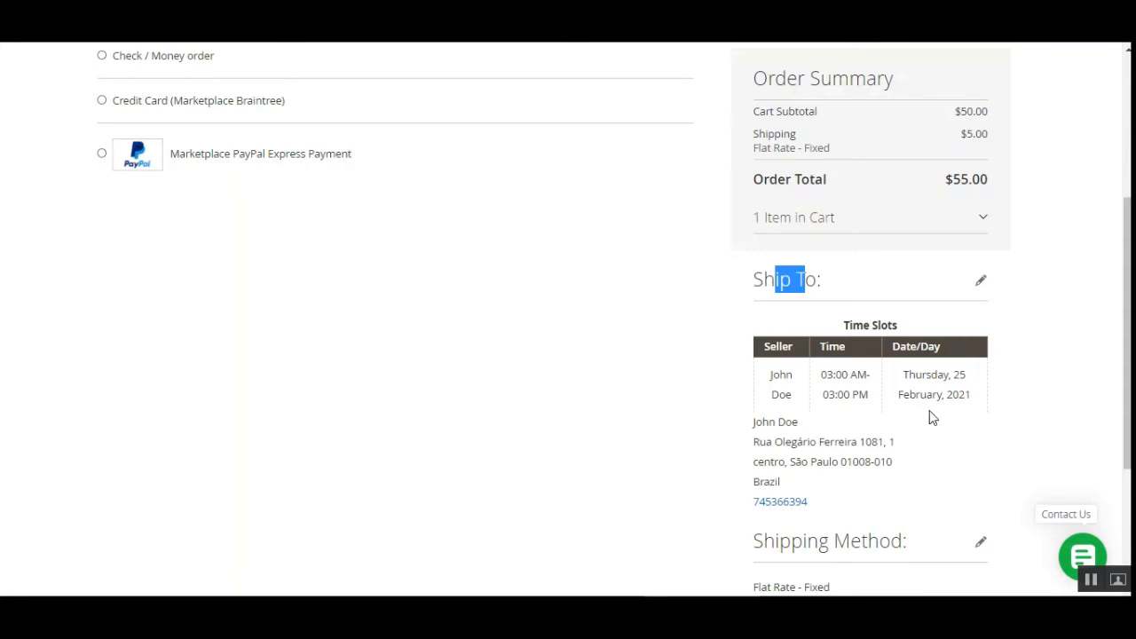
drag(1127, 380, 1127, 302)
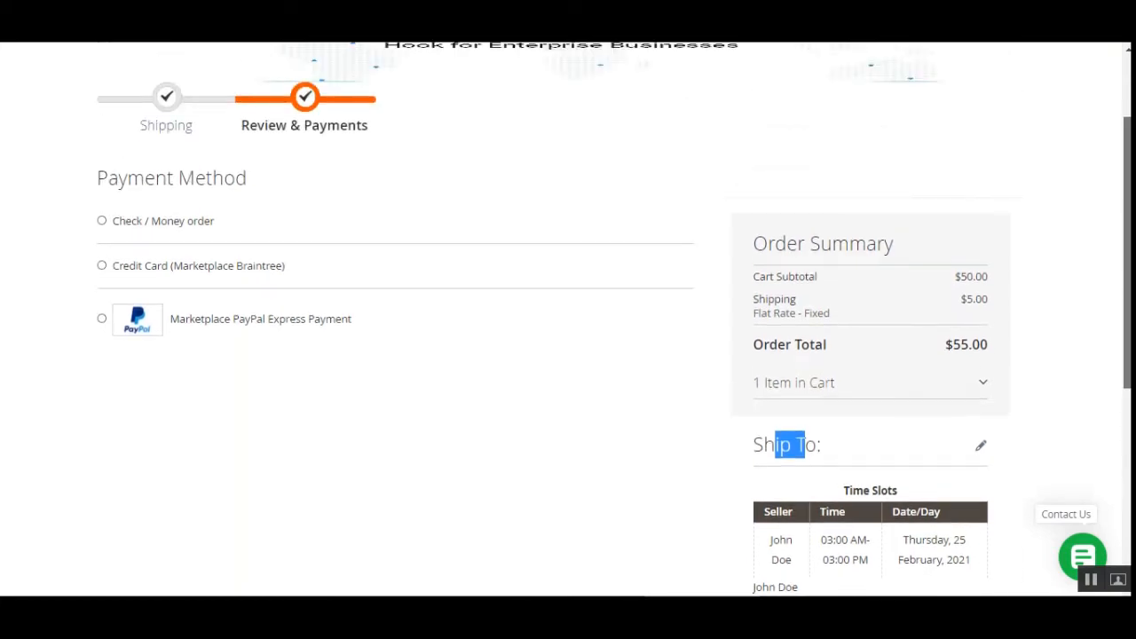
click(942, 391)
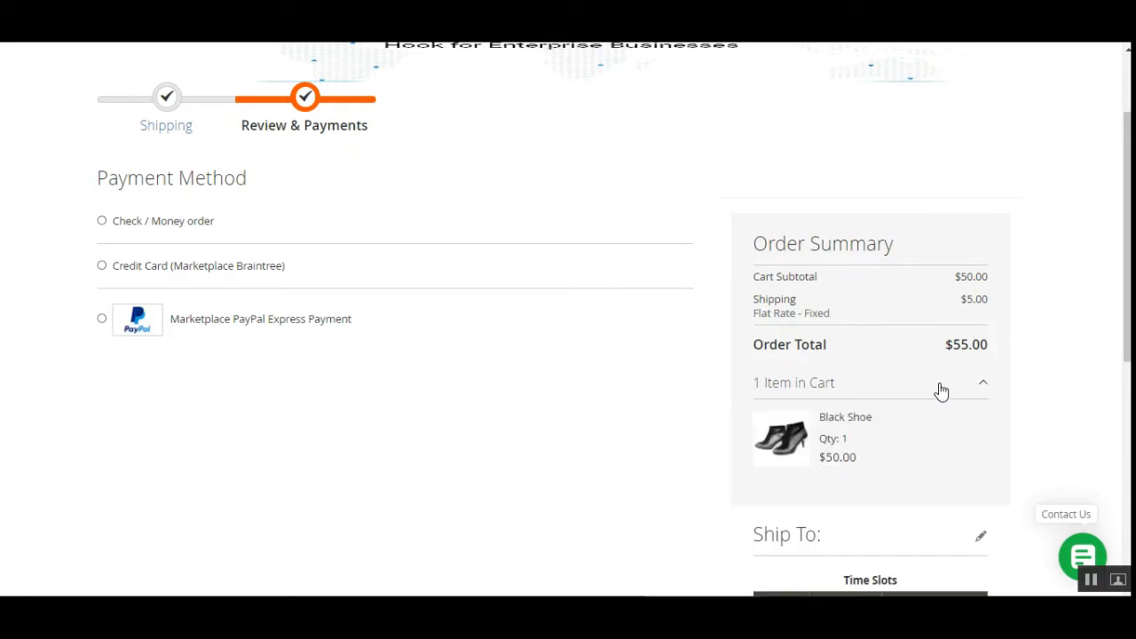
Step: Select Check / Money order as the payment method and place the order
drag(1127, 267, 1127, 303)
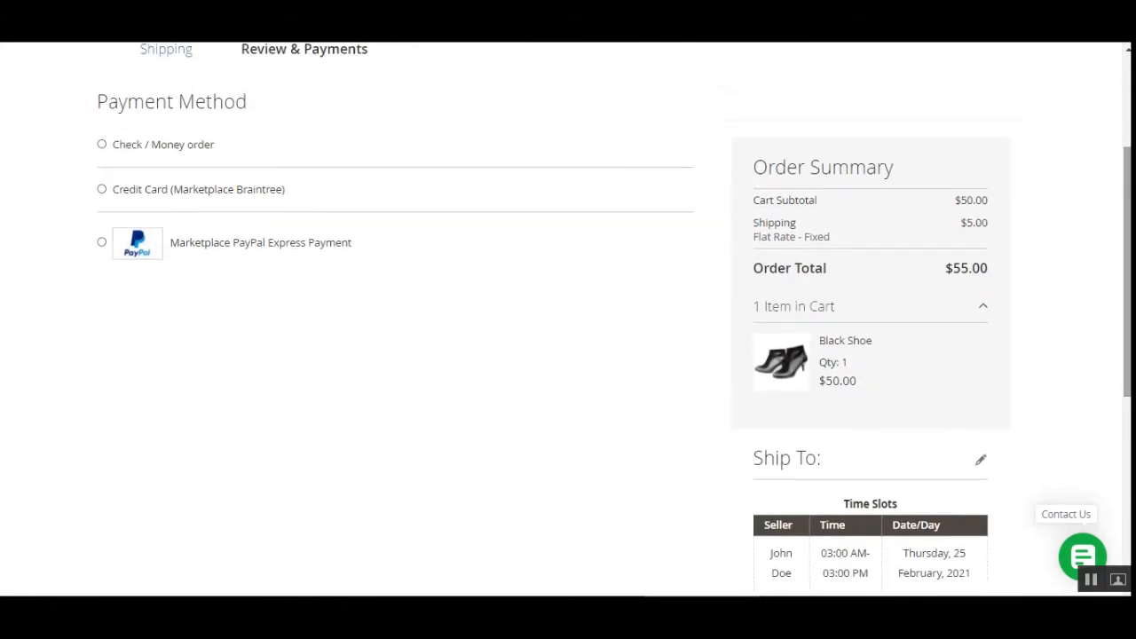
click(102, 144)
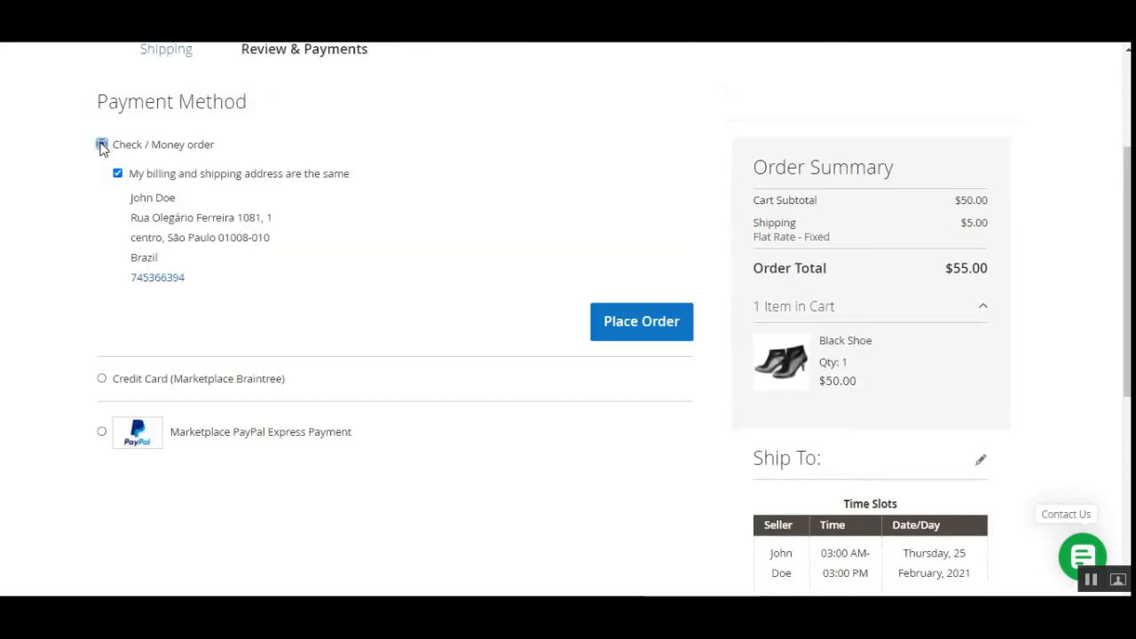
click(608, 319)
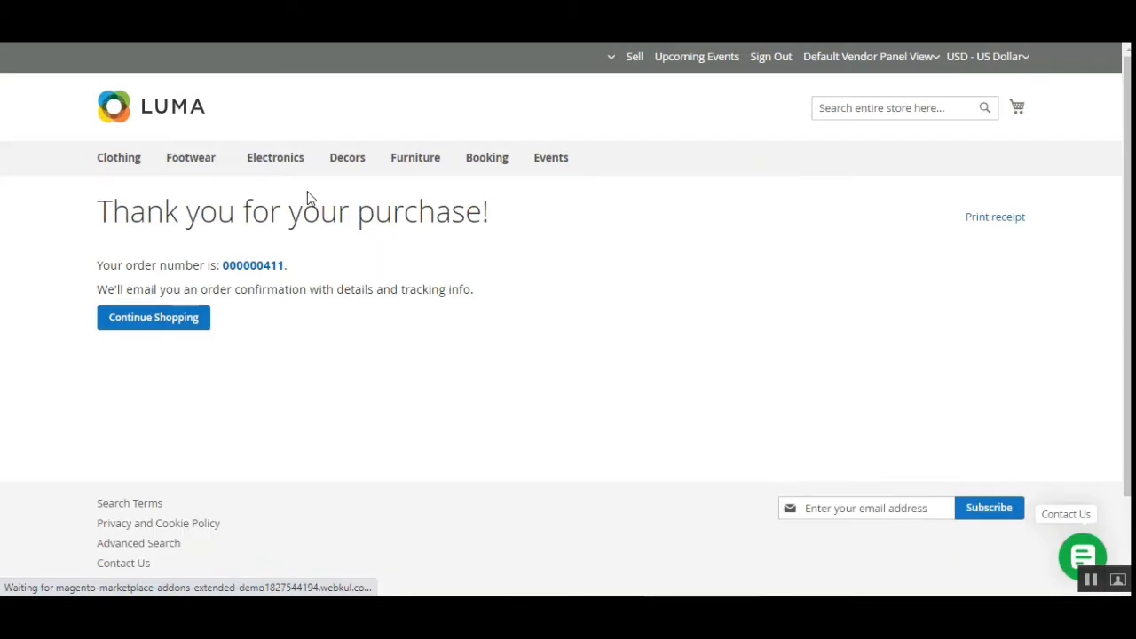
Step: Open the newly placed order and examine the Black Shoe's delivery date and time, the totals and the order information
click(274, 271)
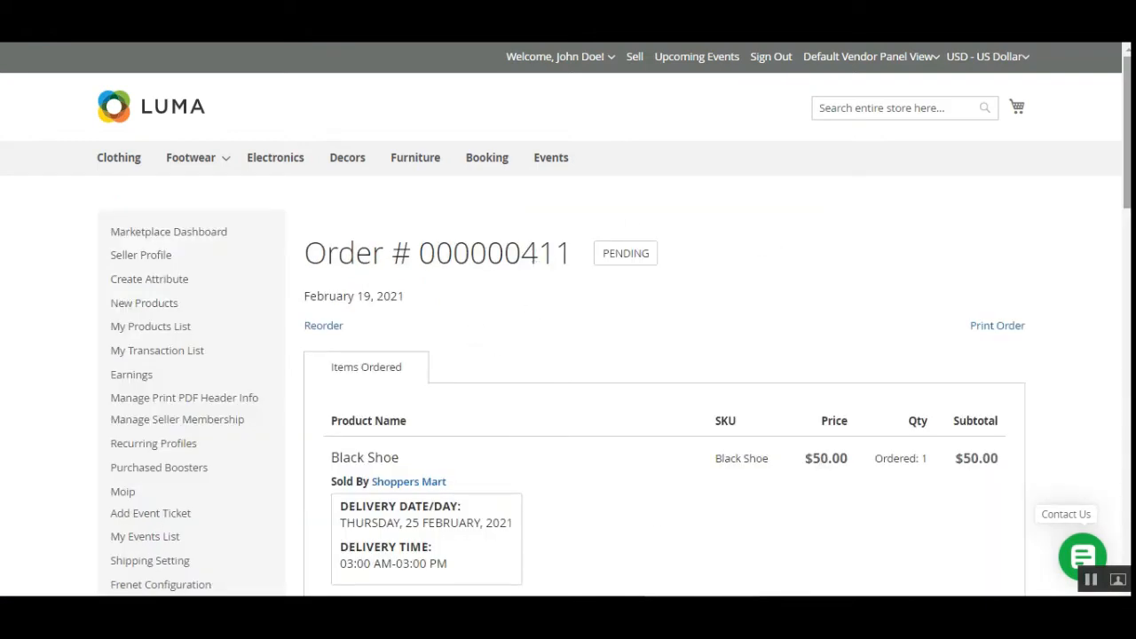
scroll(1022, 213, down, 3)
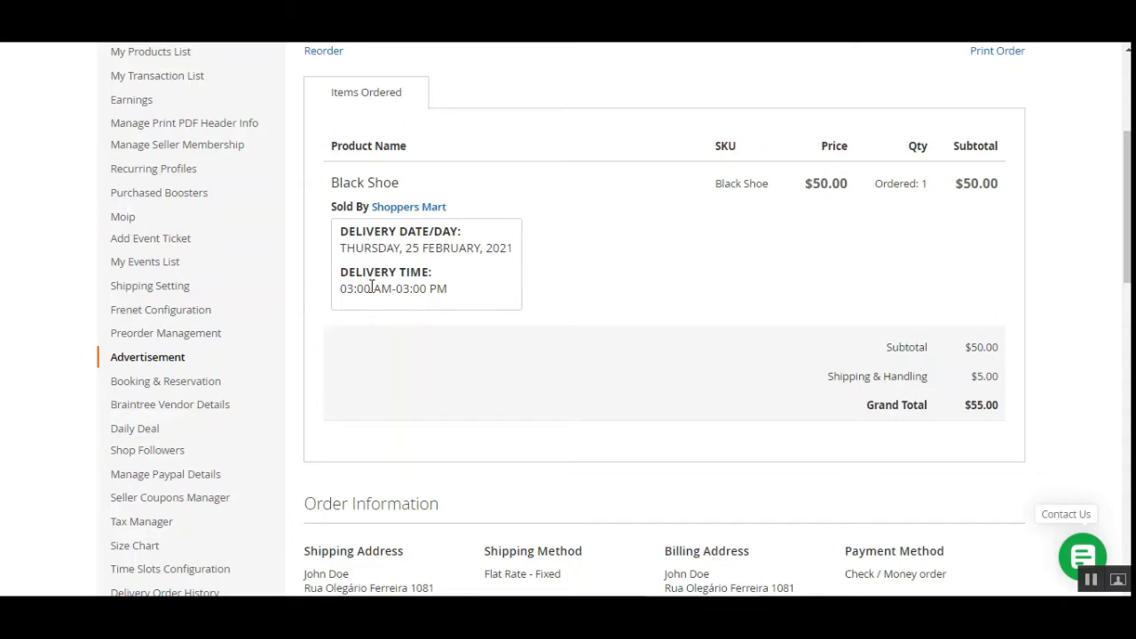
drag(356, 287, 442, 284)
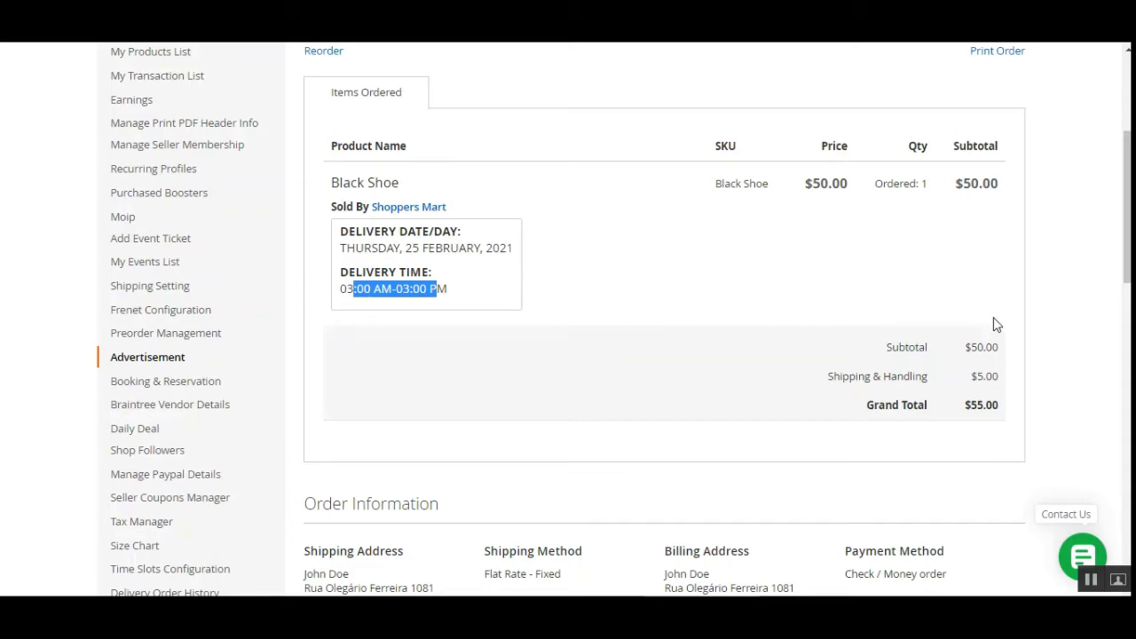
scroll(1127, 213, down, 2)
scroll(621, 320, up, 5)
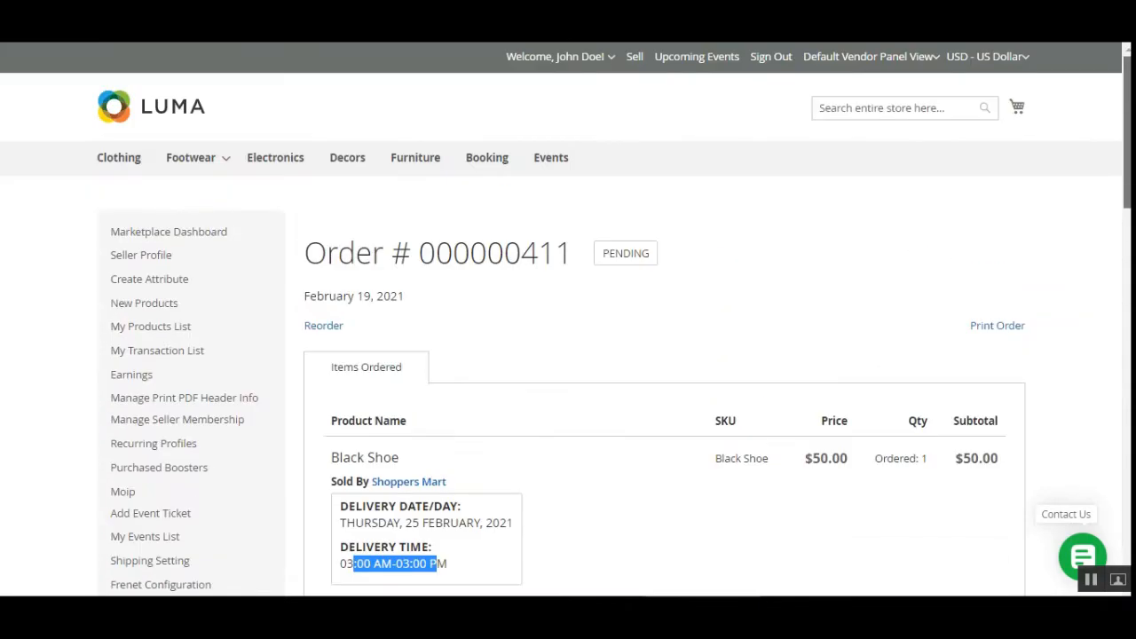
click(725, 323)
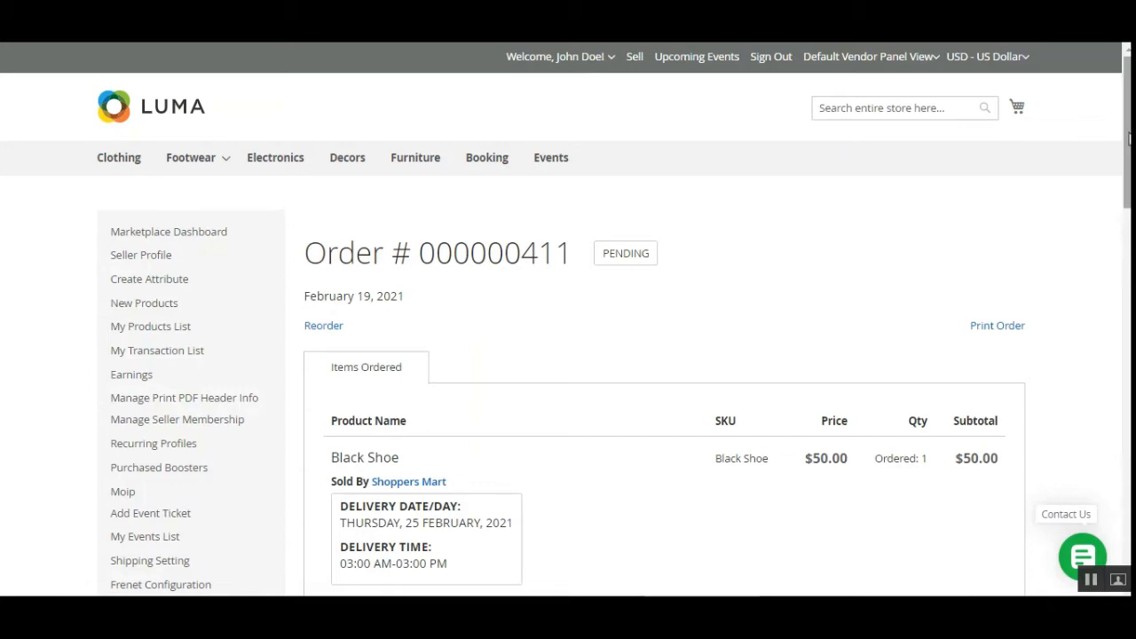
drag(1129, 138, 1129, 198)
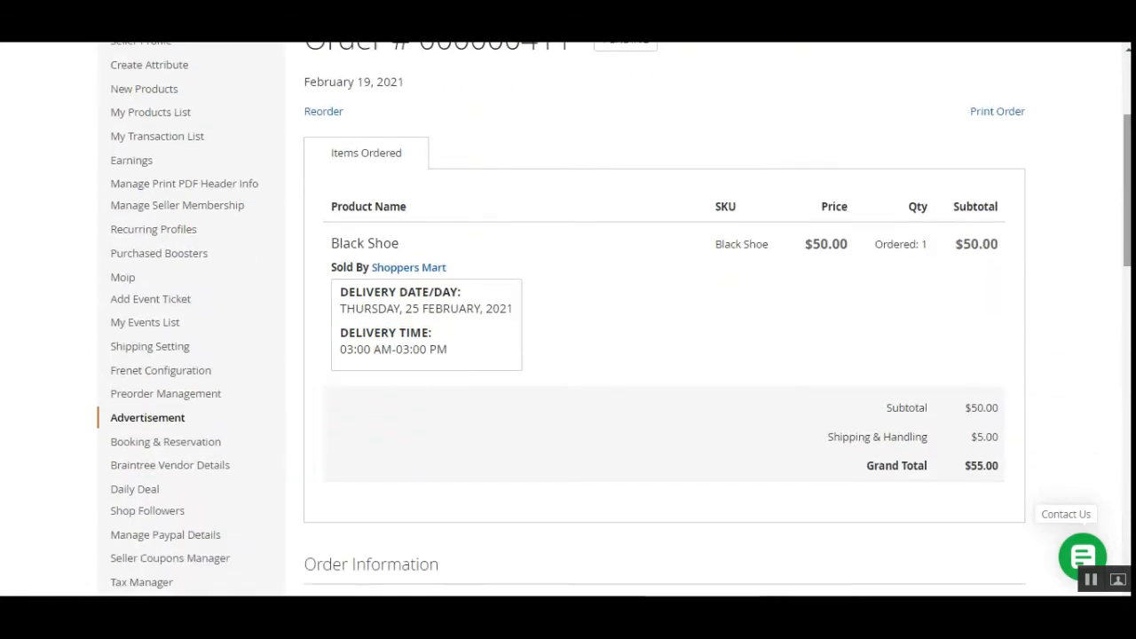
scroll(1105, 257, up, 3)
scroll(1105, 258, down, 5)
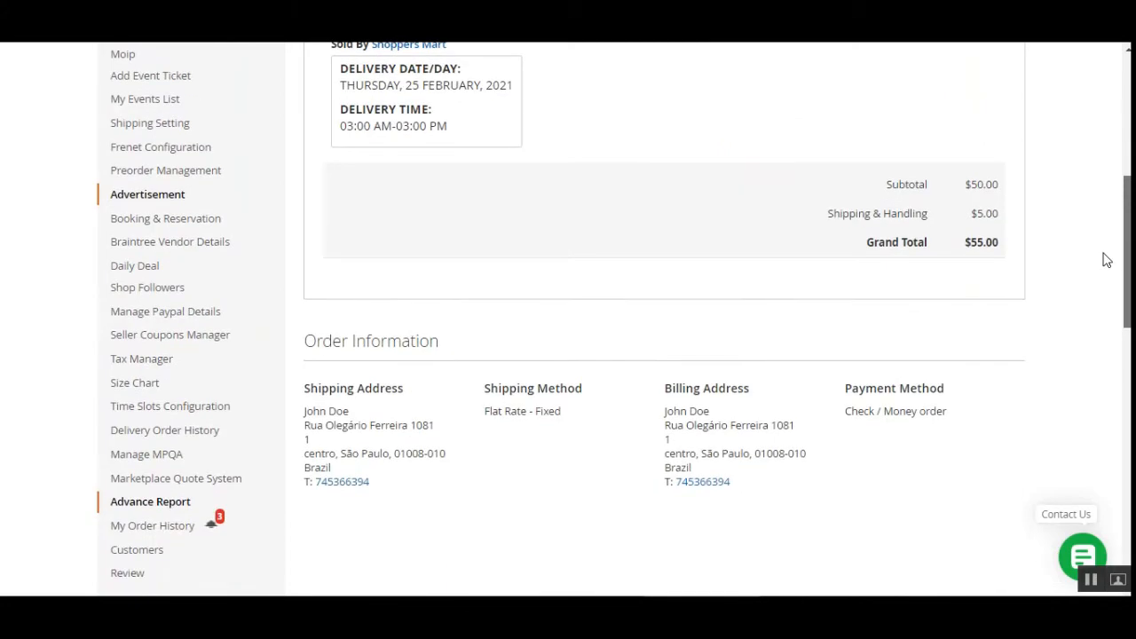
scroll(1106, 257, up, 5)
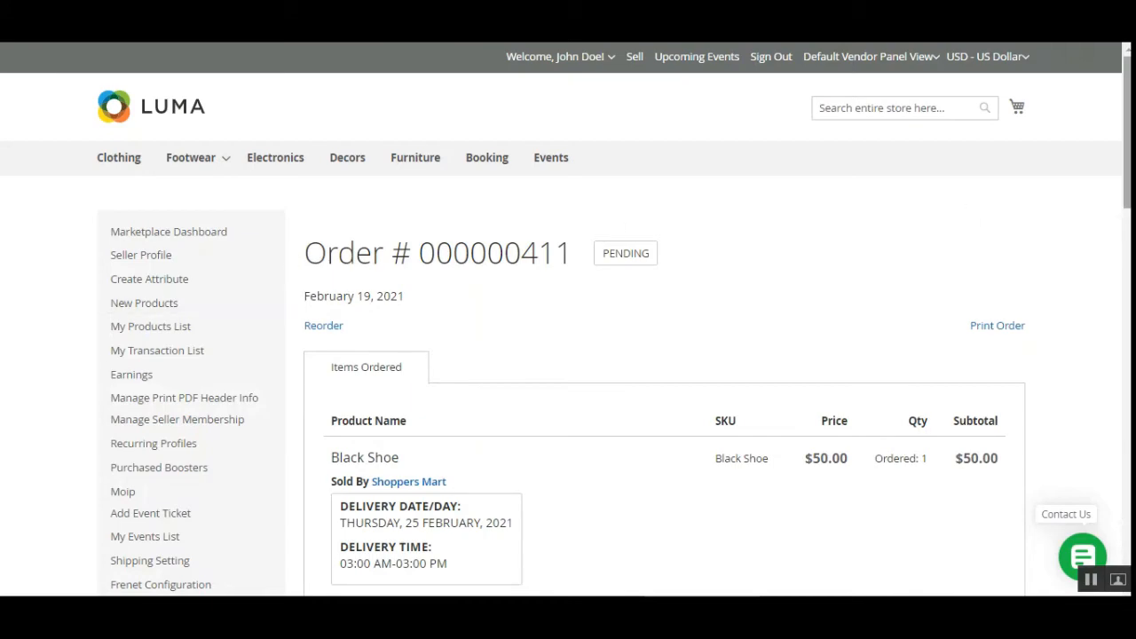
mouse_move(1127, 160)
mouse_down()
mouse_move(1127, 342)
mouse_move(1127, 164)
mouse_up()
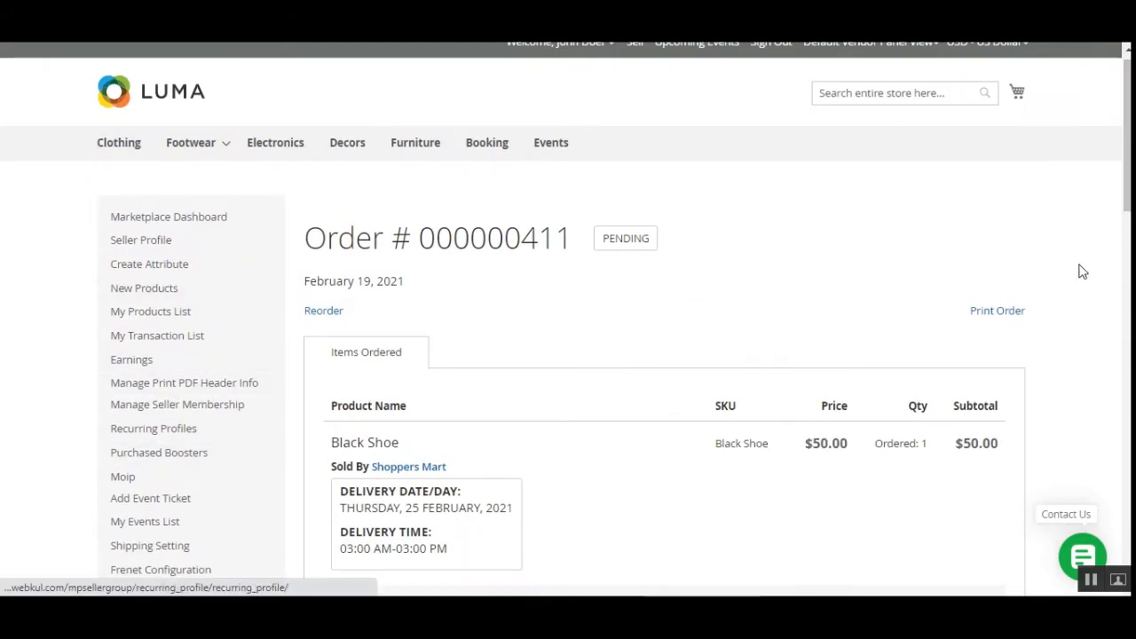
Step: Open the delivery order history and examine the newest order's number, selected slot and delivery date
drag(1127, 195, 1127, 333)
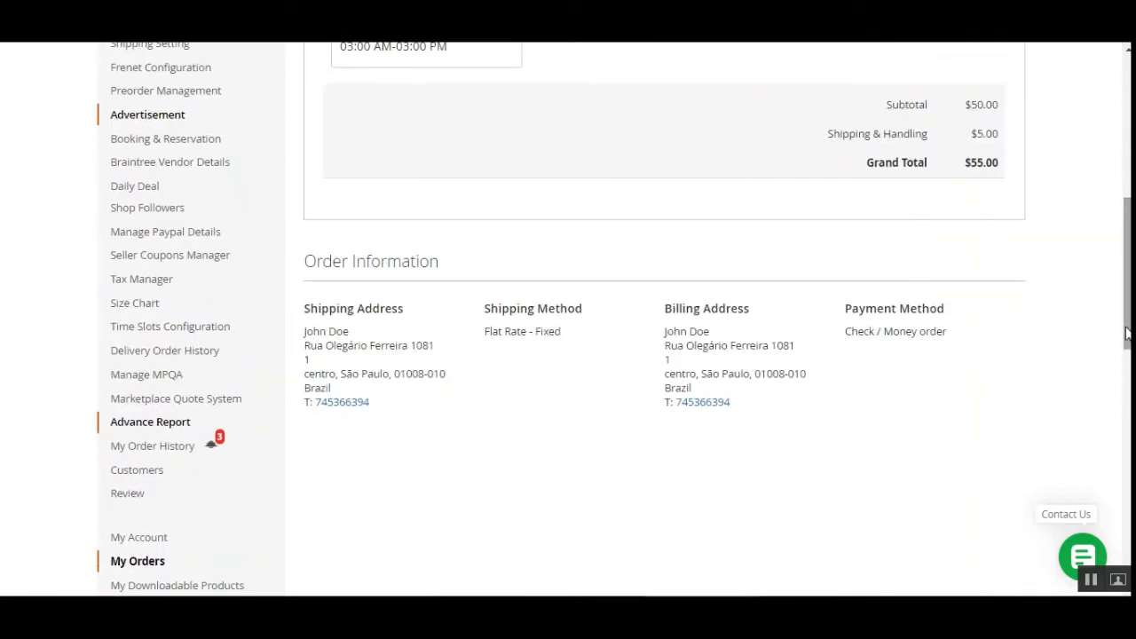
click(197, 355)
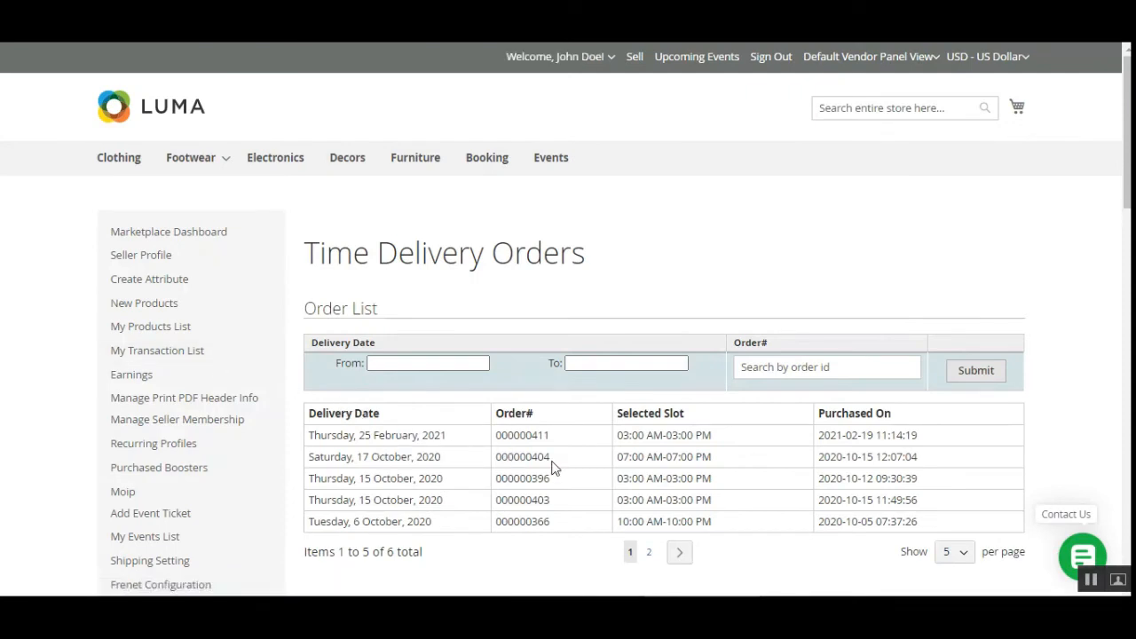
drag(497, 439, 558, 443)
click(558, 441)
drag(619, 440, 716, 435)
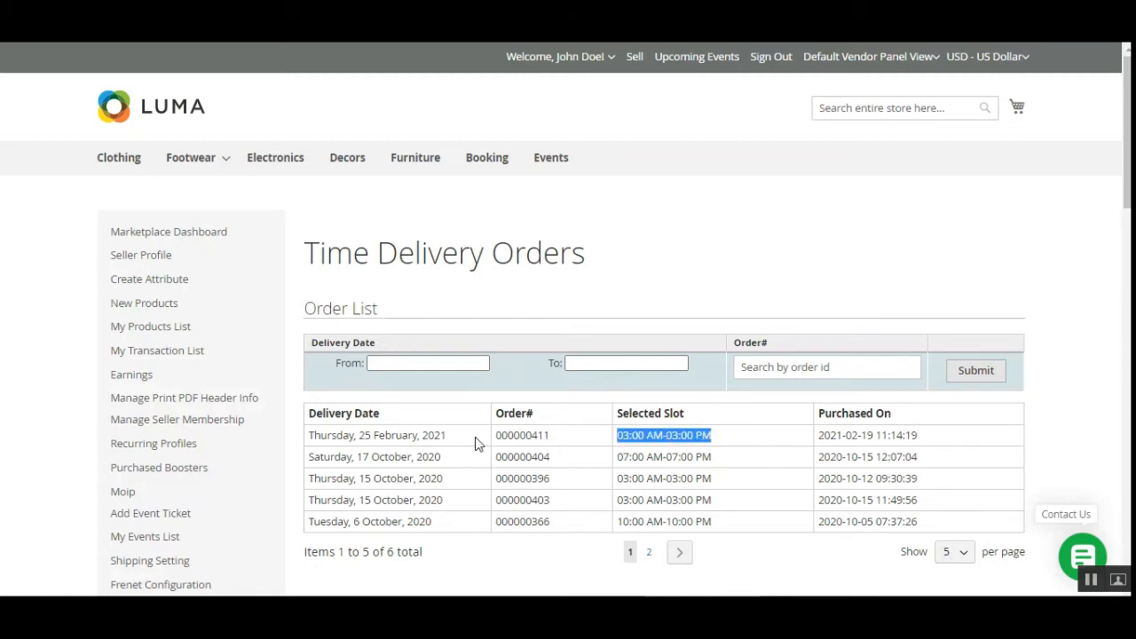
drag(332, 438, 455, 441)
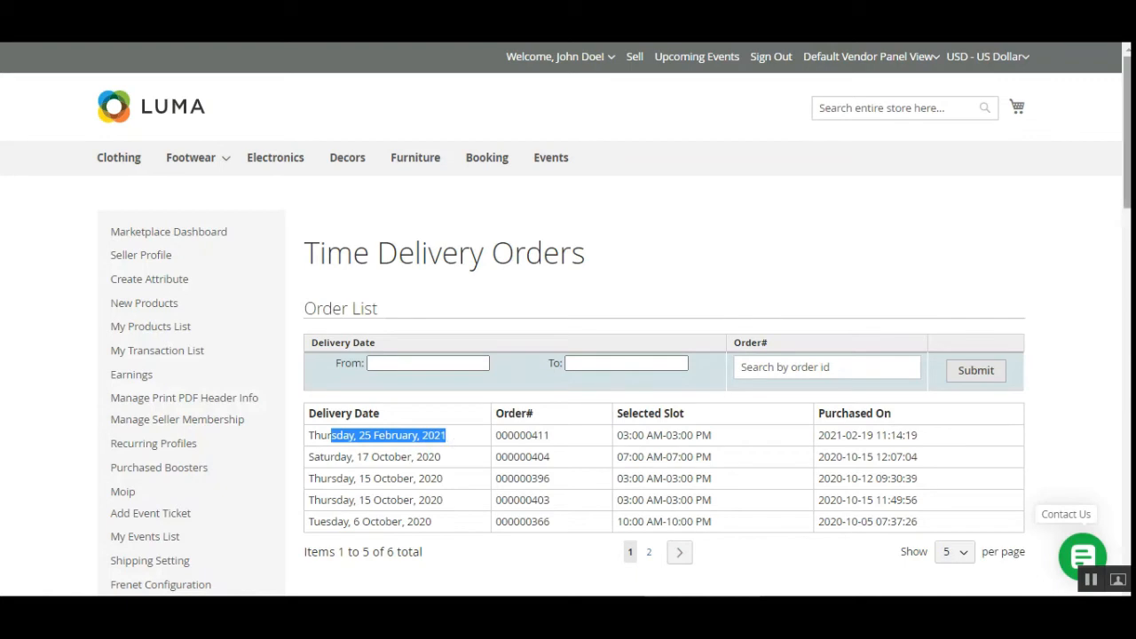
Step: Open the seller's Time Slots Configuration and review the minimum order process time and the configured daily slots
scroll(568, 319, down, 4)
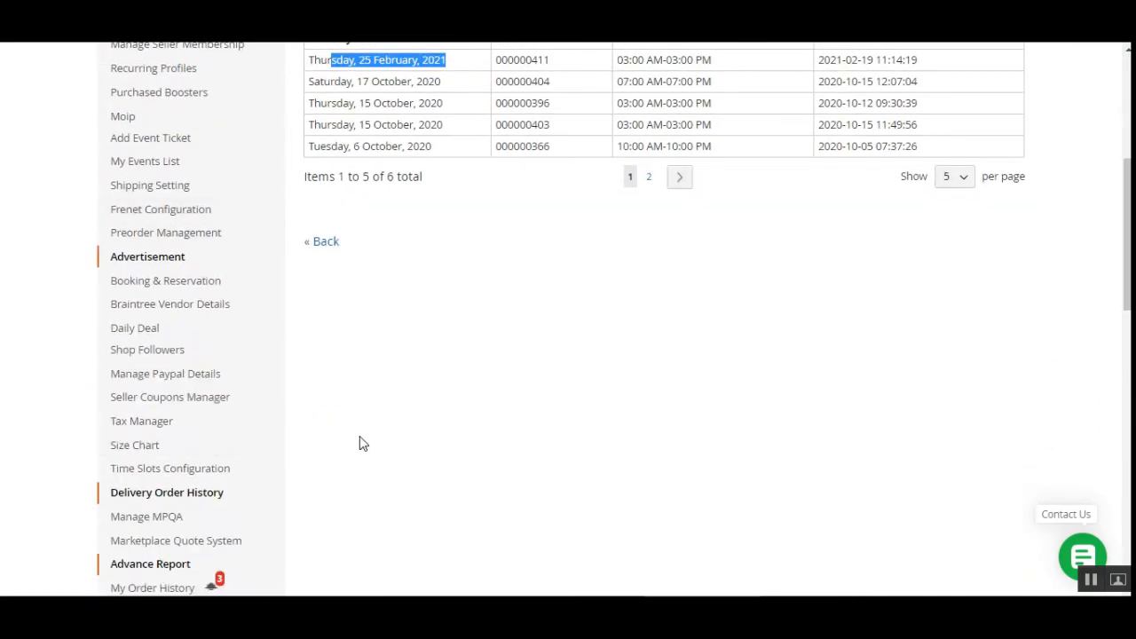
scroll(359, 442, down, 1)
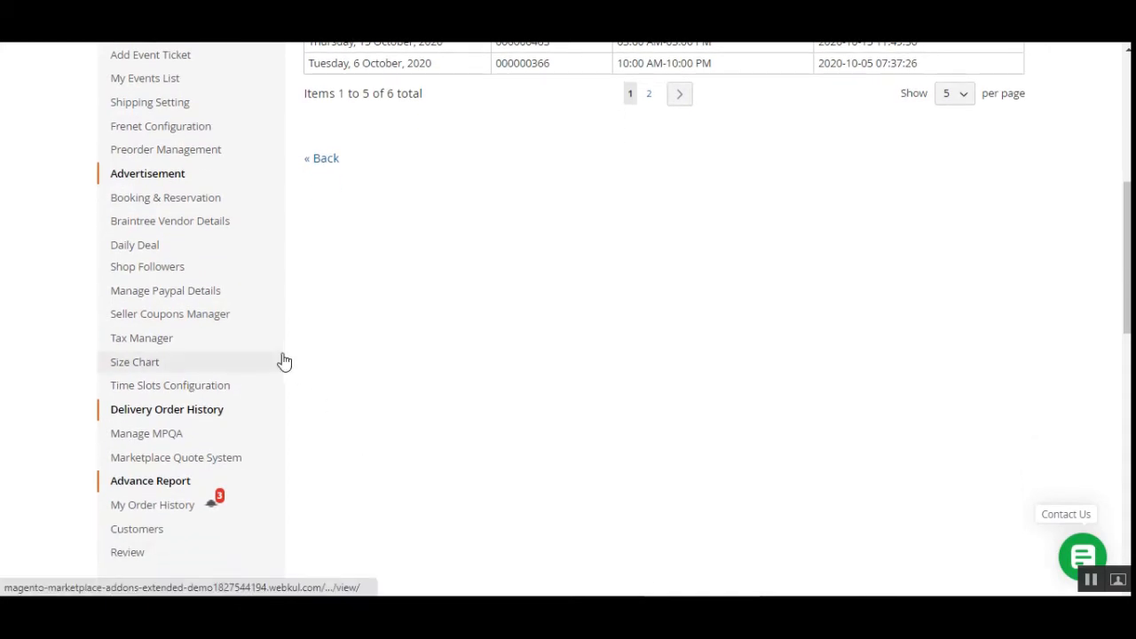
click(173, 392)
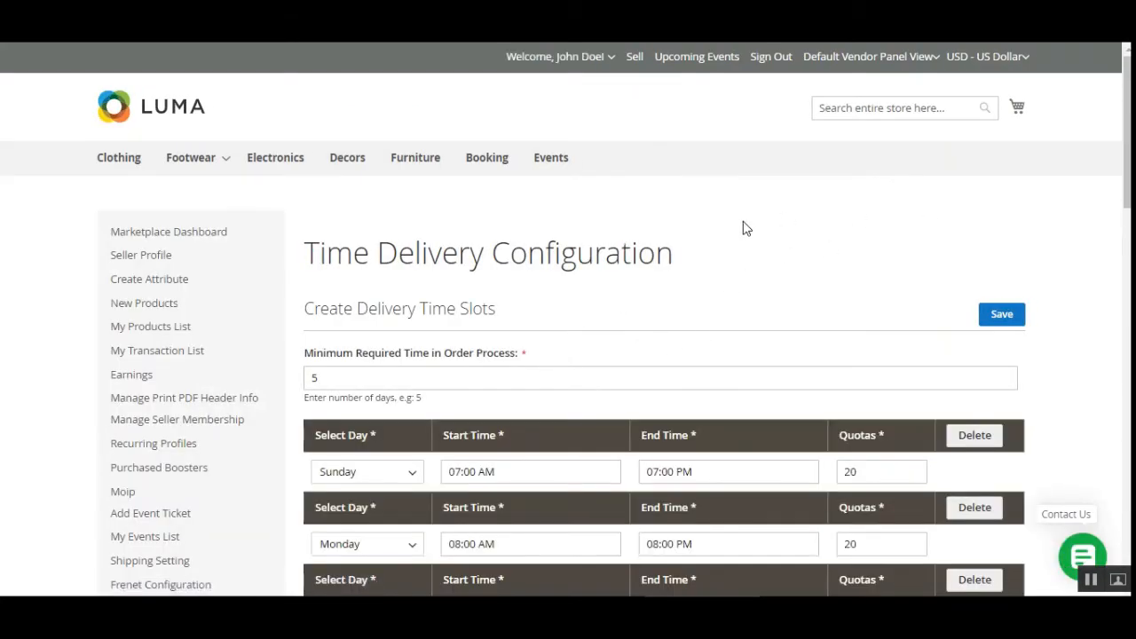
drag(1127, 143, 1125, 298)
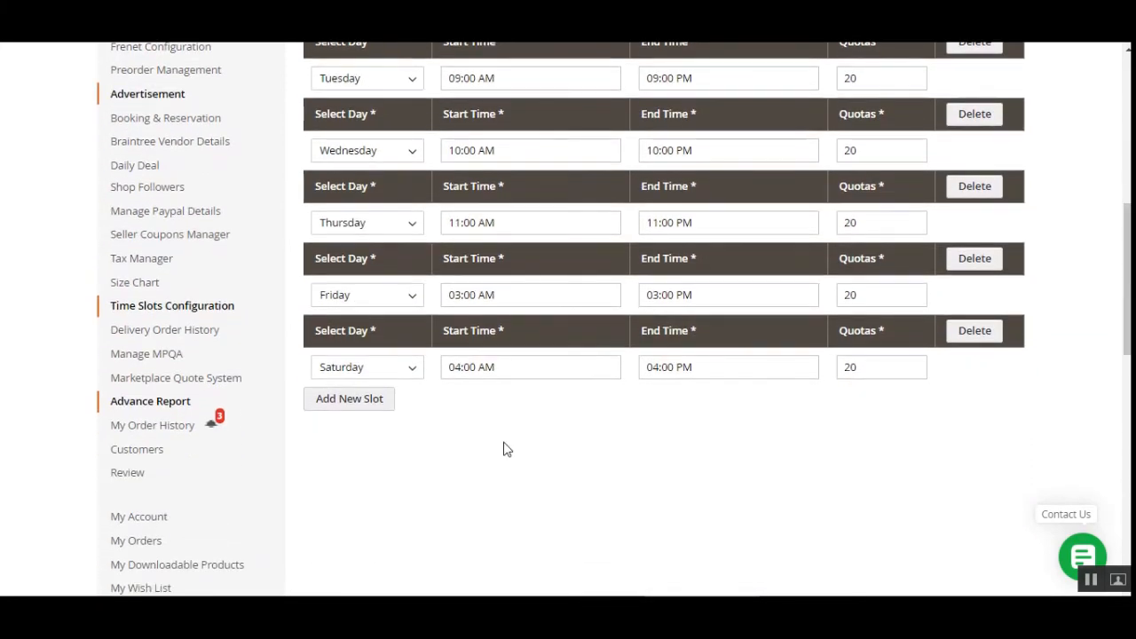
Step: Add a new blank delivery slot, then delete both it and the Saturday slot
click(350, 399)
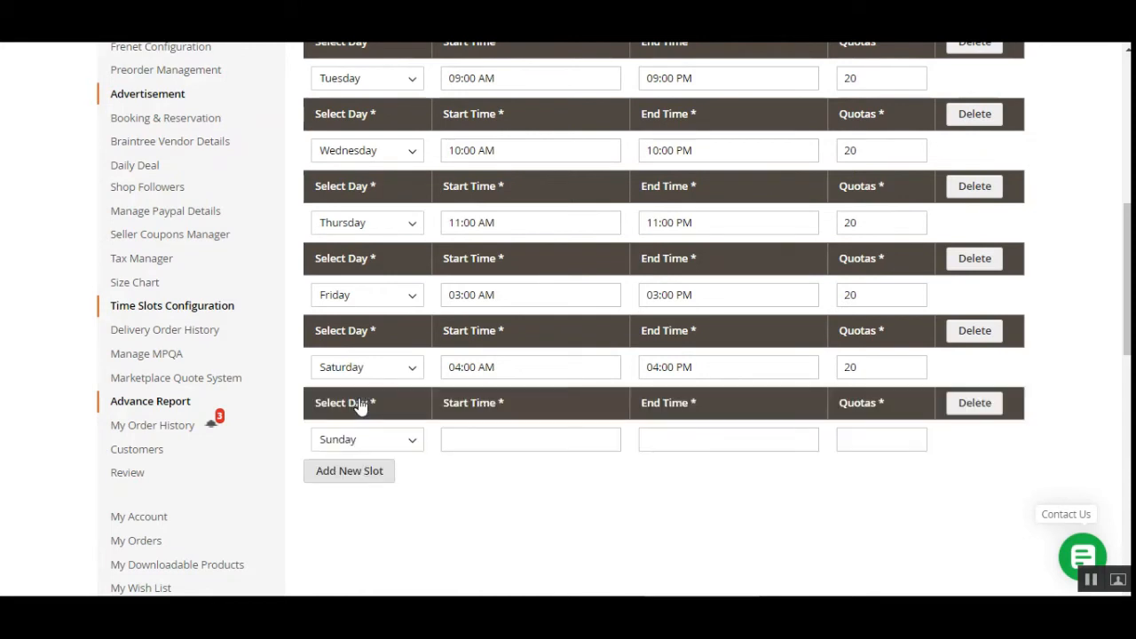
click(981, 404)
click(974, 335)
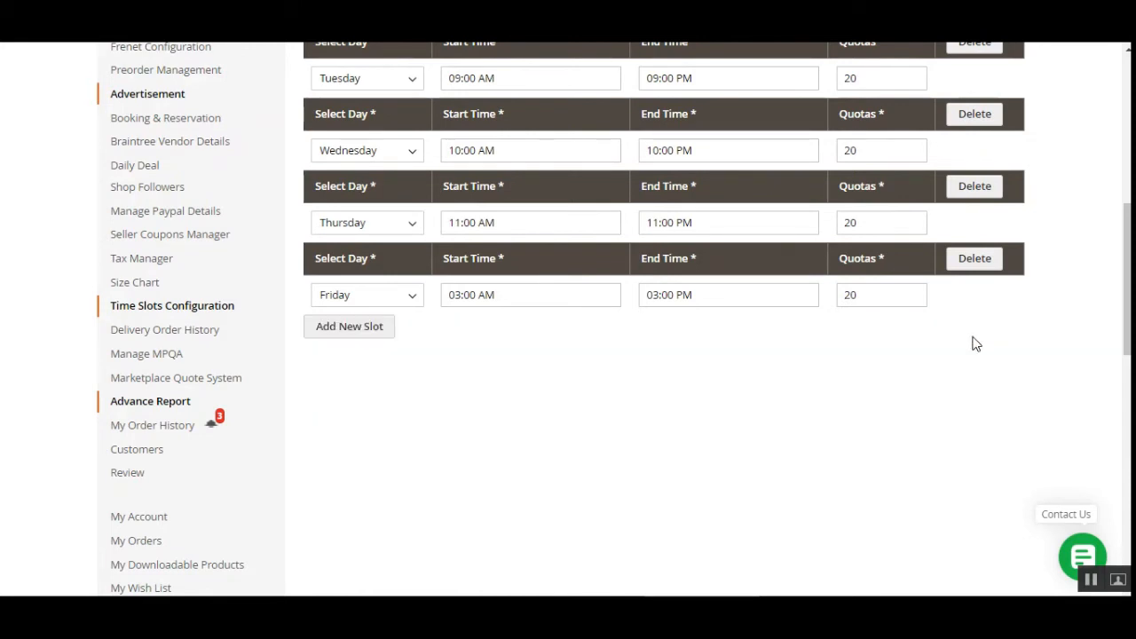
Step: Review the day choices of the Sunday slot and the start times, end times and quotas of the remaining slots
drag(1127, 284, 1127, 239)
scroll(621, 319, up, 1)
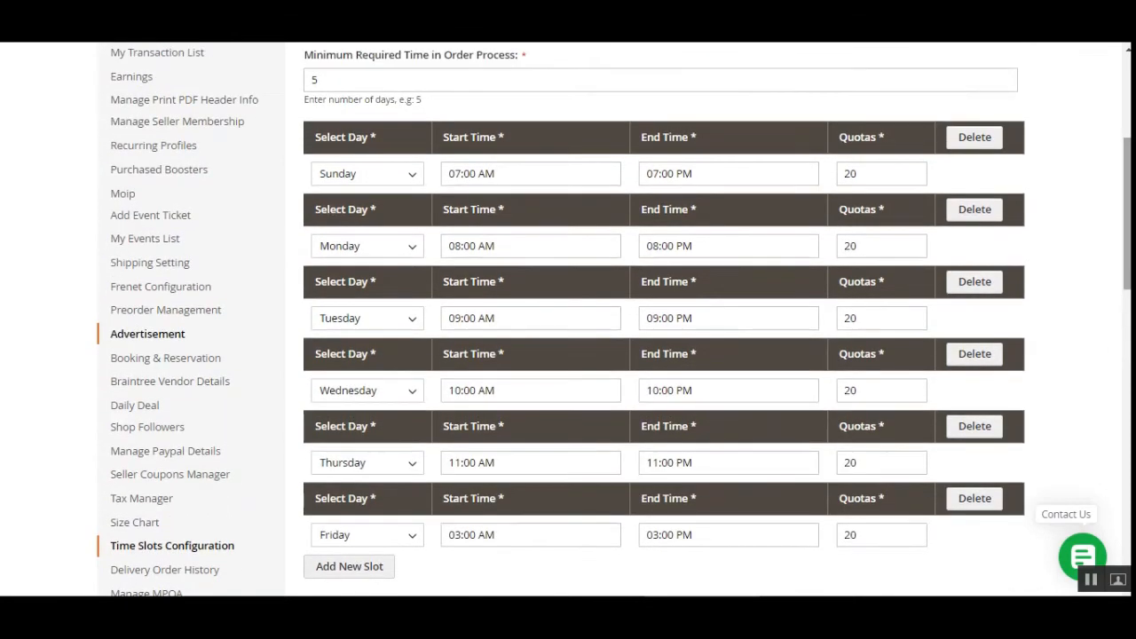
click(416, 178)
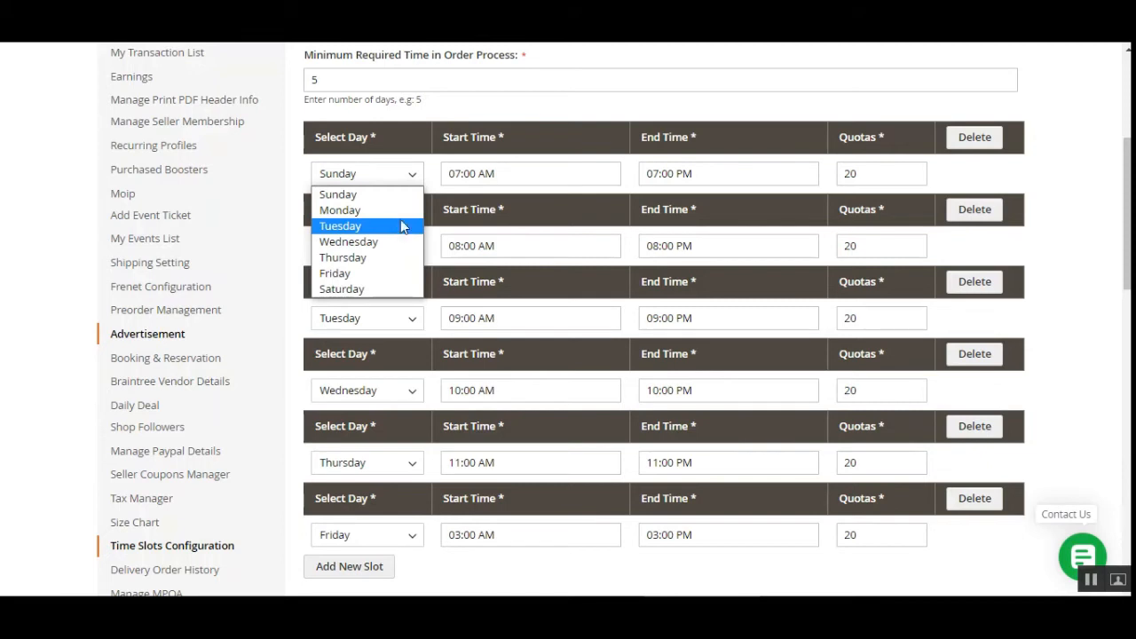
click(632, 116)
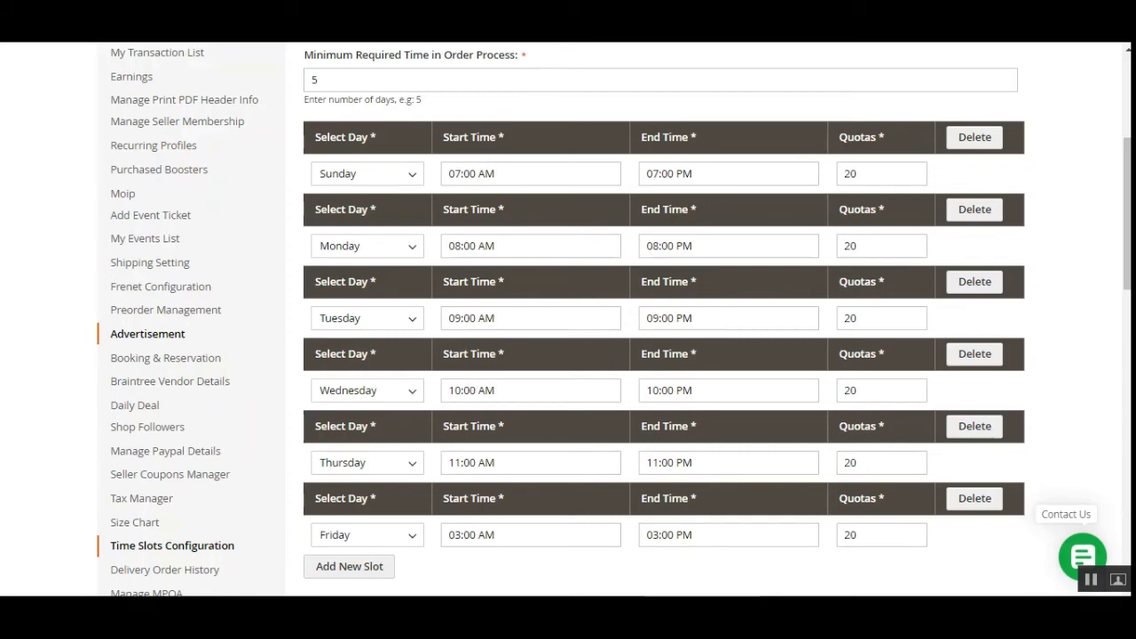
drag(1127, 213, 1127, 173)
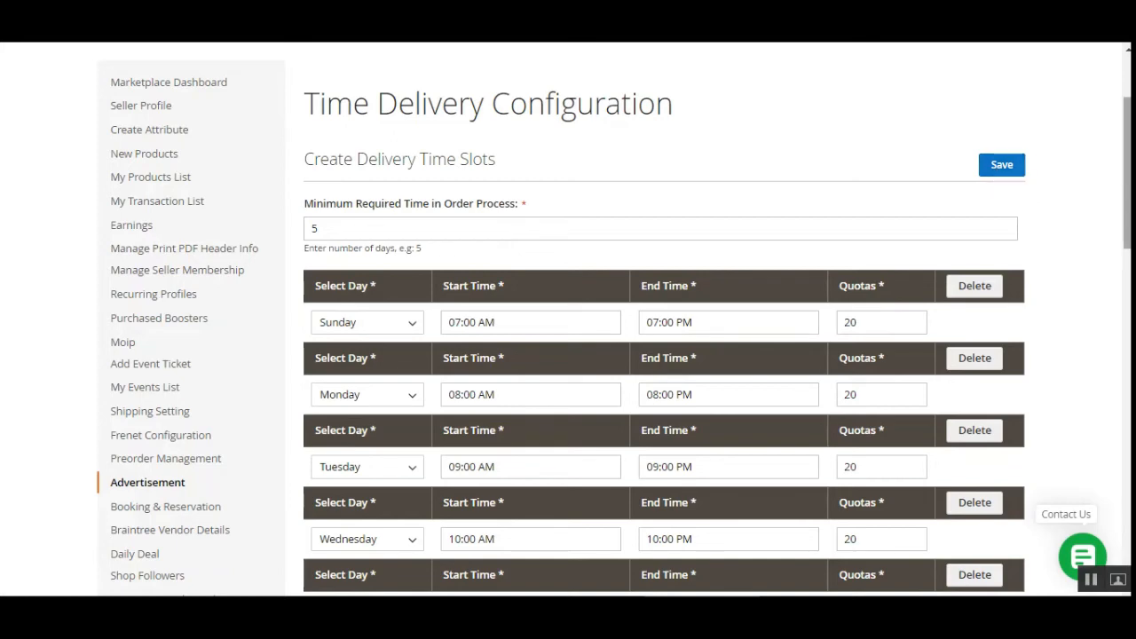
drag(1127, 168, 1125, 193)
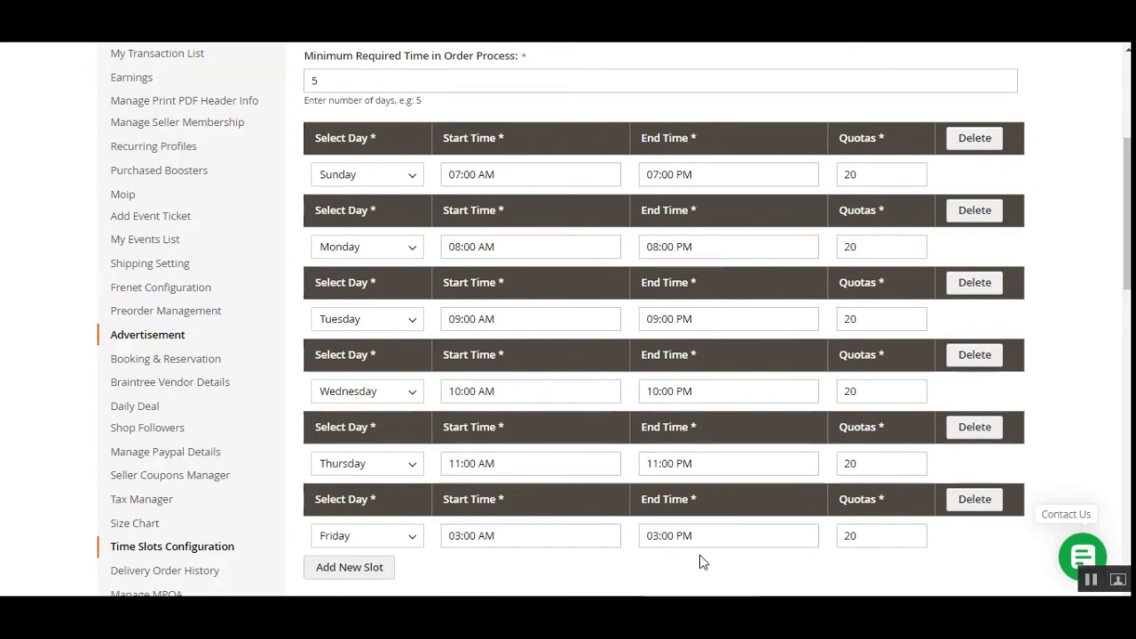
mouse_move(1127, 213)
mouse_down()
mouse_move(1127, 185)
mouse_move(1127, 211)
mouse_up()
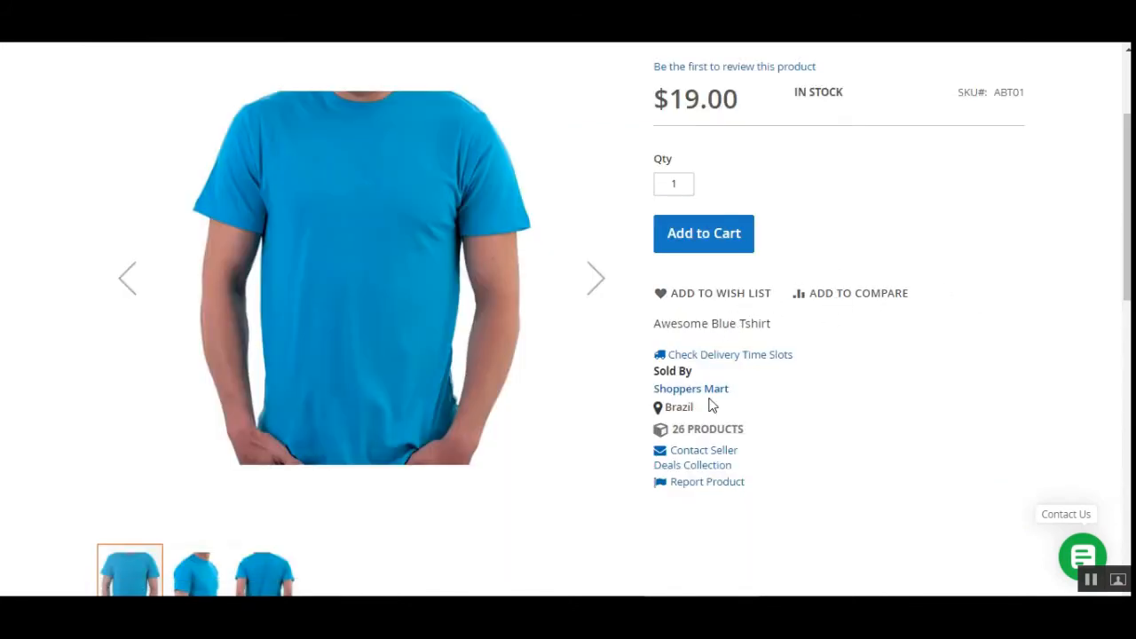
Step: Show the available delivery time slots on the Awesome Blue Tshirt product page and examine the listed dates and times
click(761, 357)
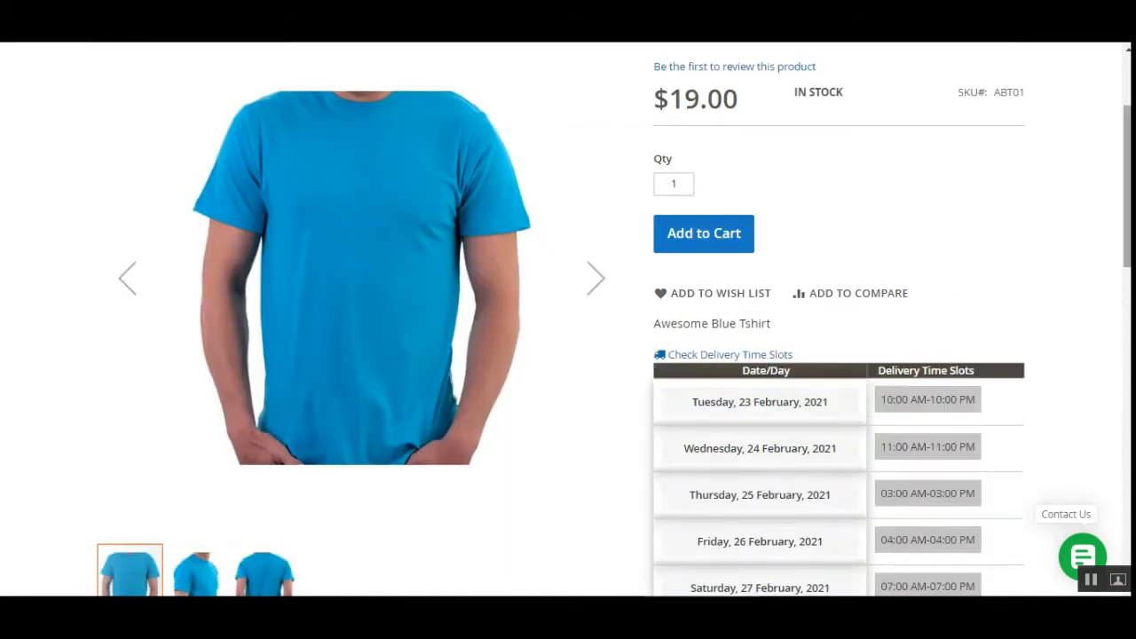
scroll(760, 357, down, 3)
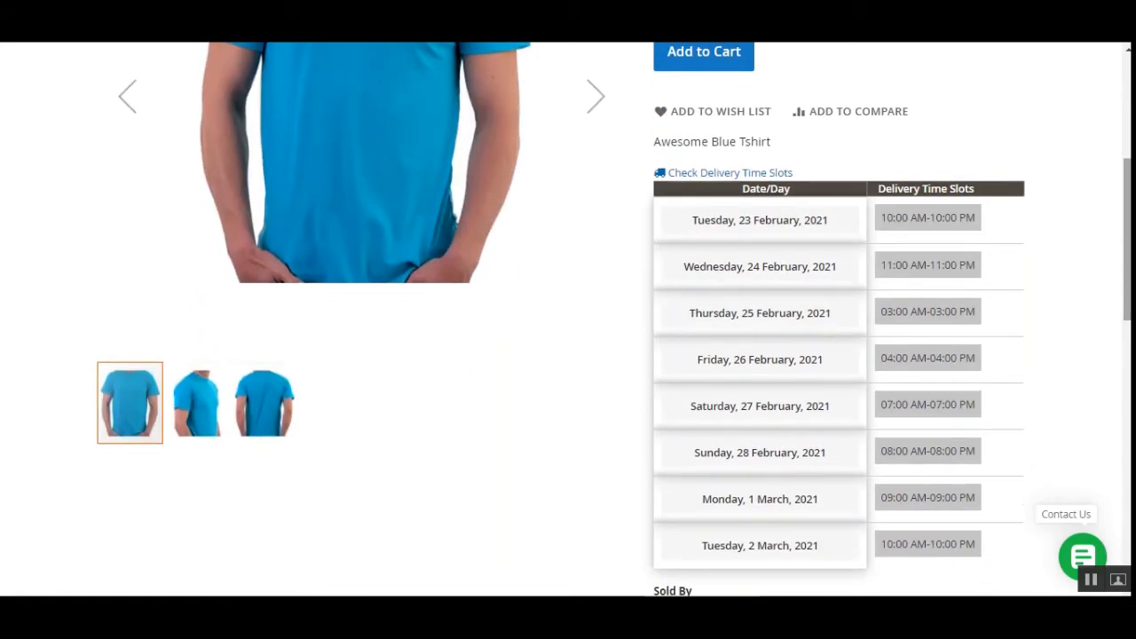
scroll(568, 320, down, 2)
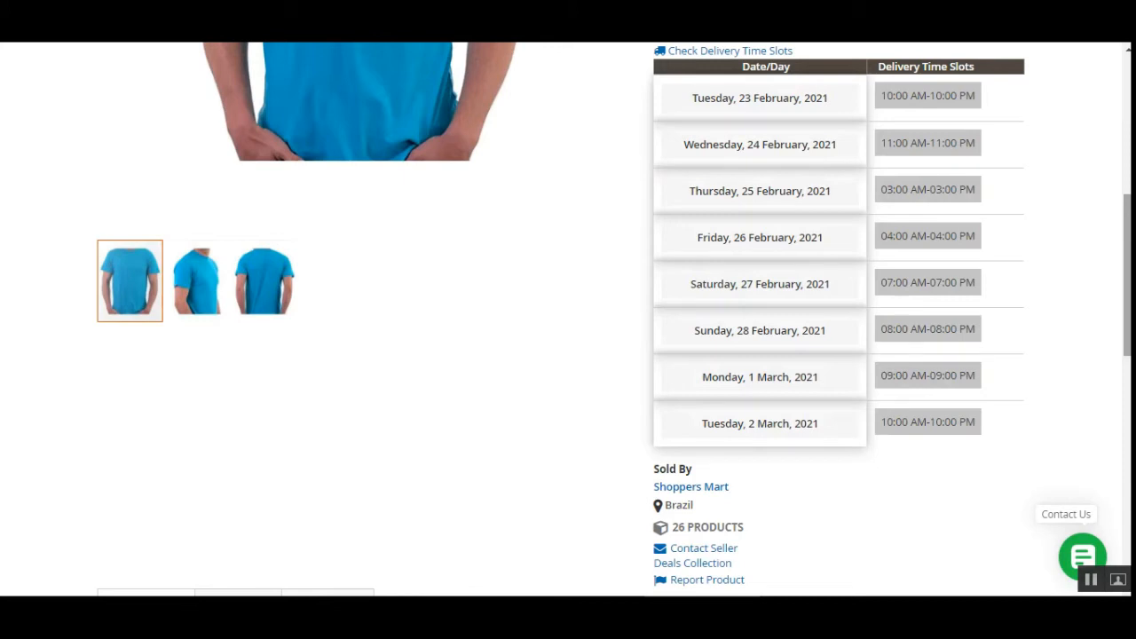
drag(1127, 275, 1126, 136)
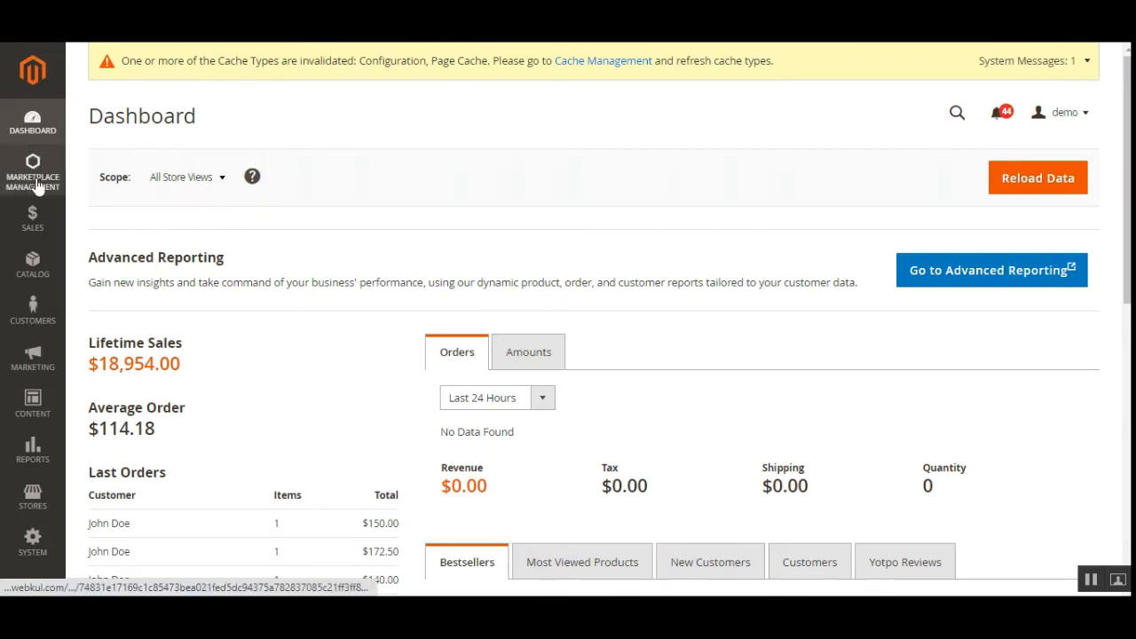
Step: Sign back in to the Magento admin with the prefilled credentials and dismiss the incoming message
click(33, 497)
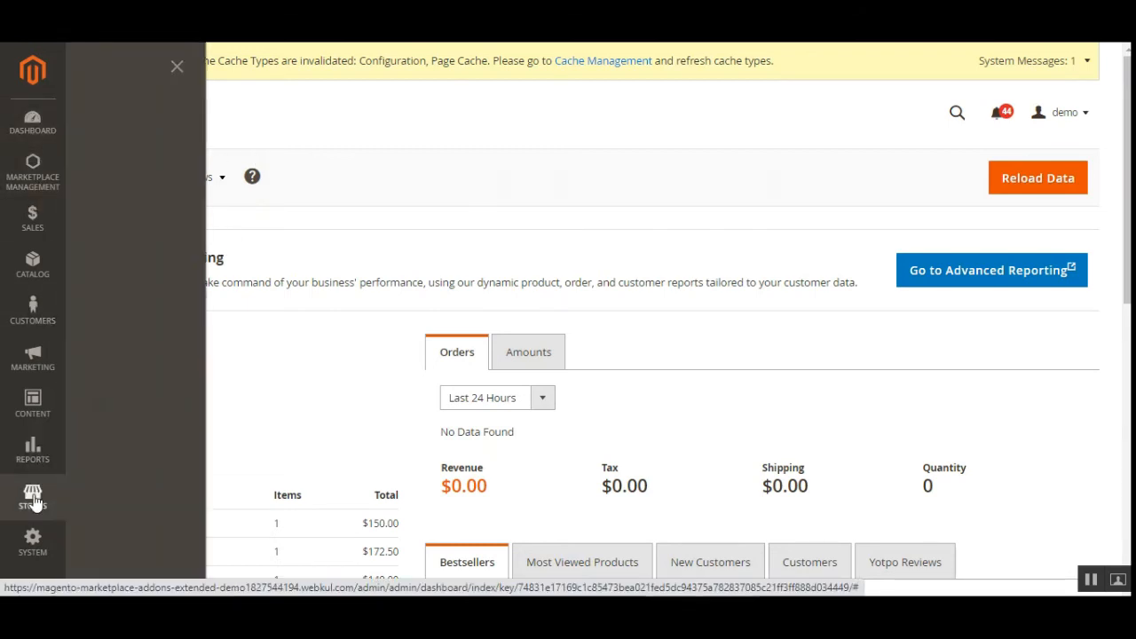
click(145, 199)
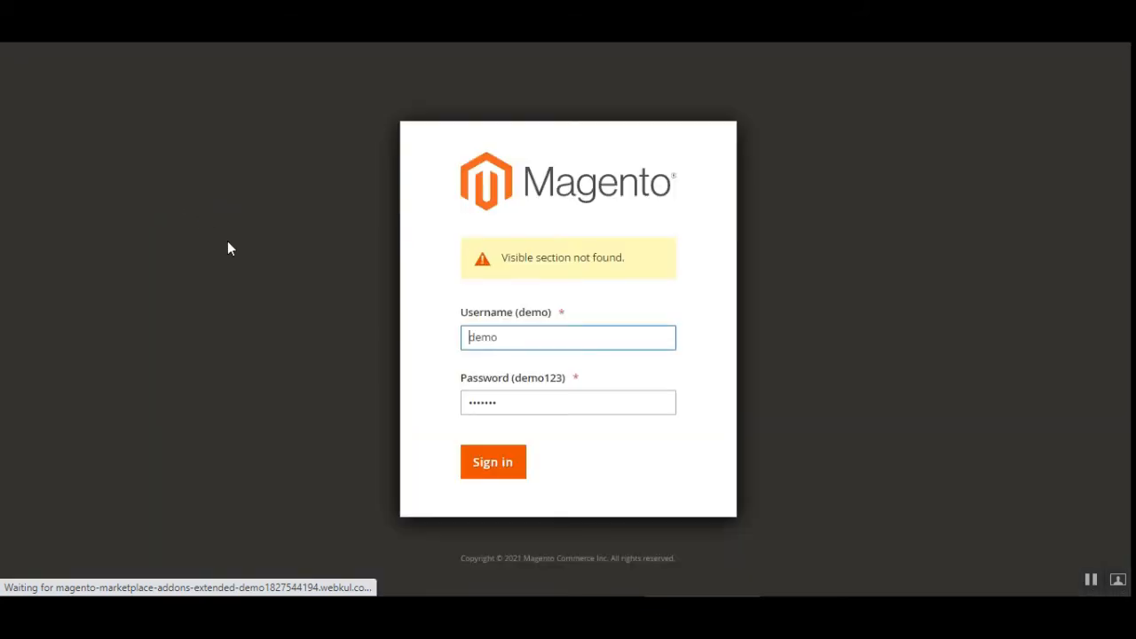
click(512, 468)
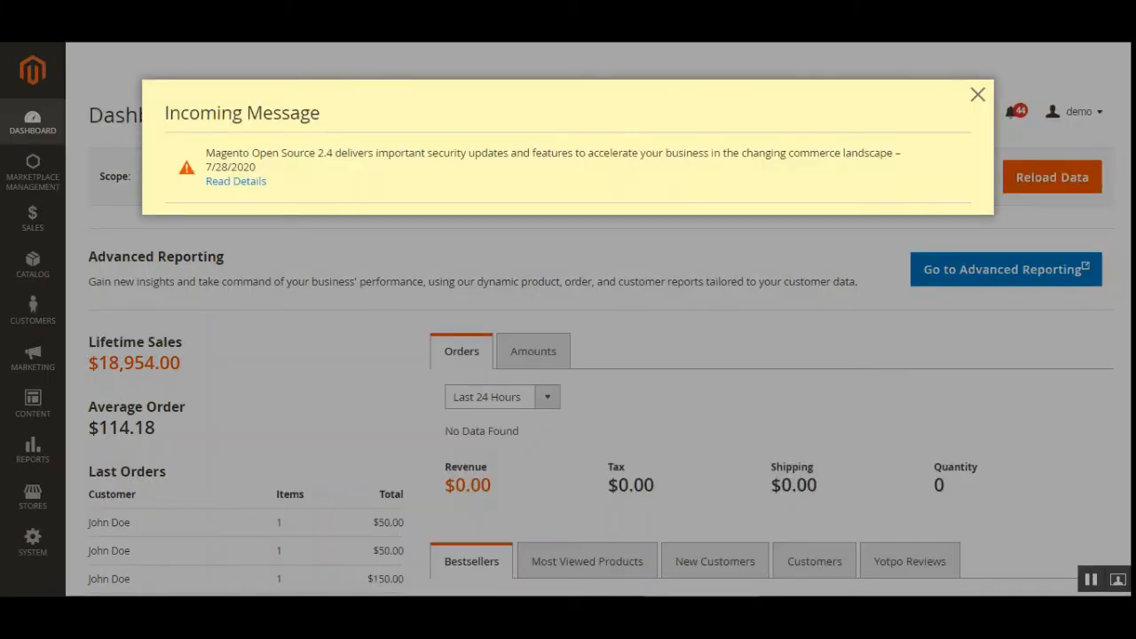
click(978, 96)
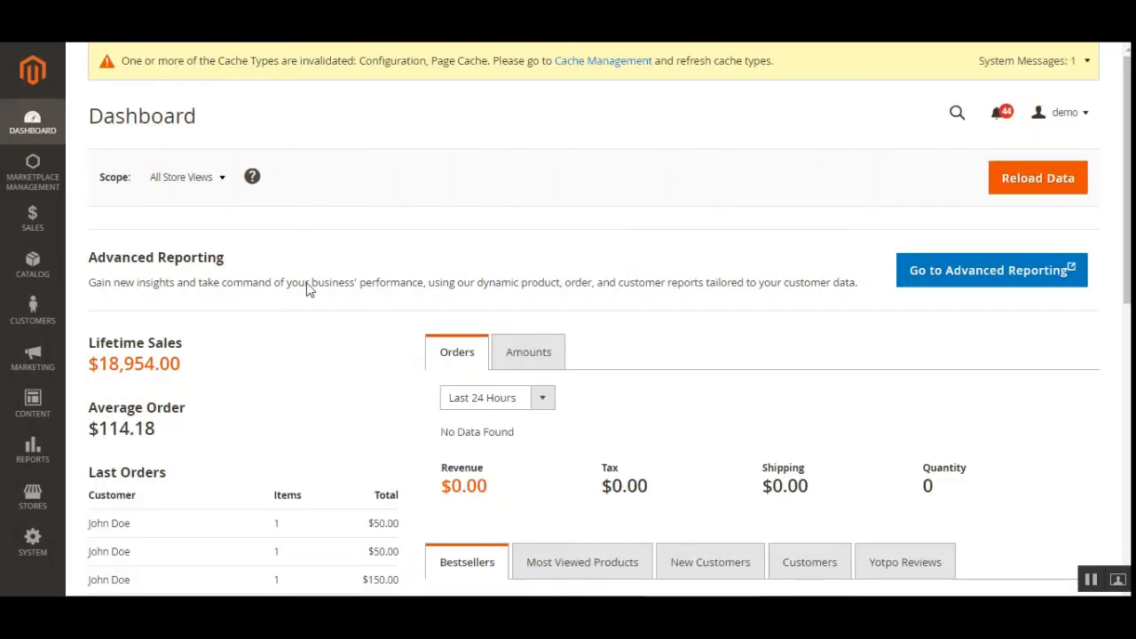
Step: Open the Delivery Time Configuration section under Webkul in the store configuration
click(49, 505)
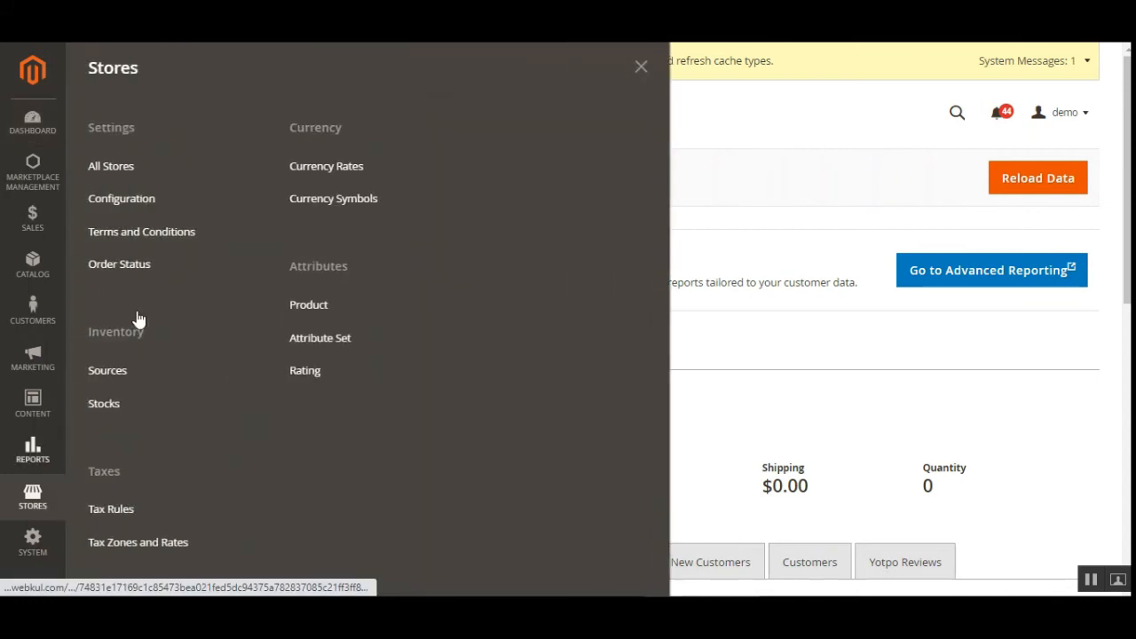
click(133, 202)
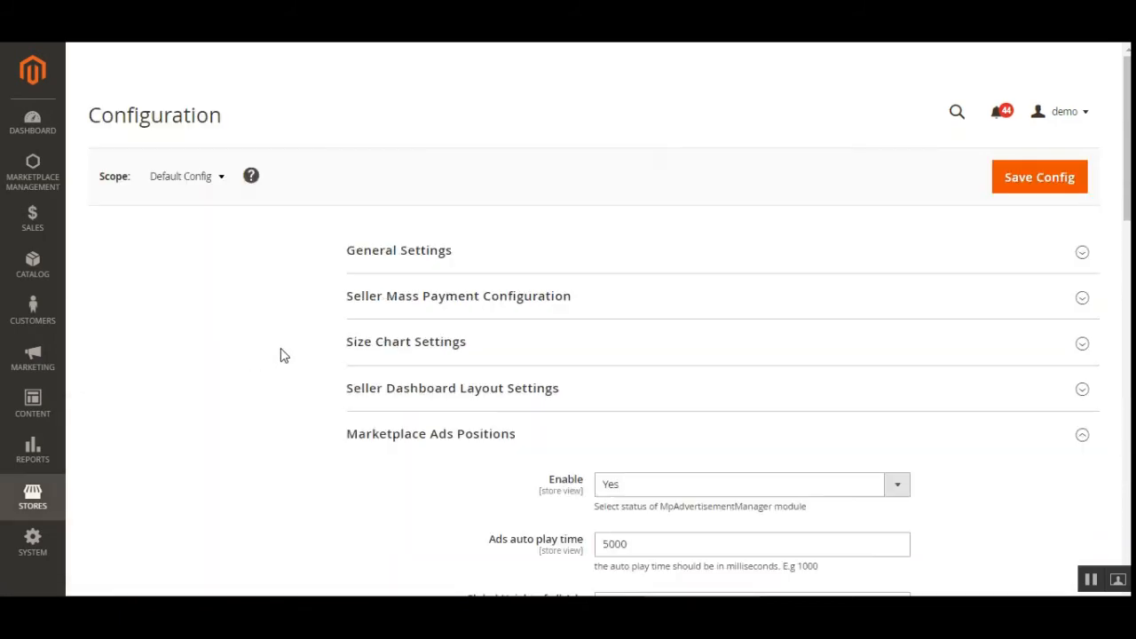
click(238, 255)
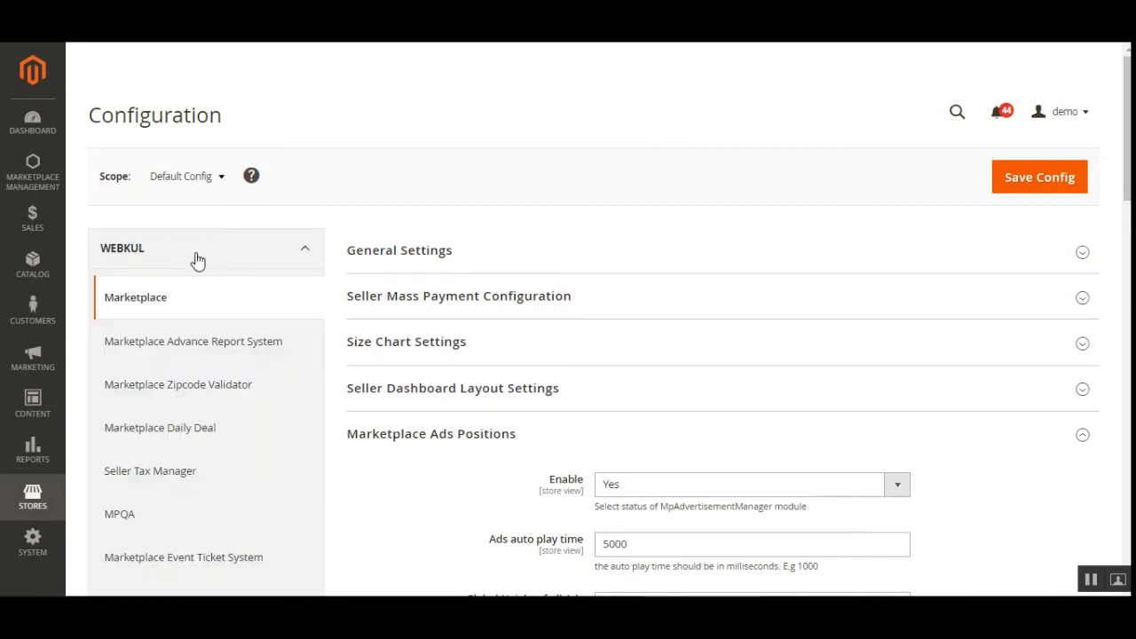
click(178, 361)
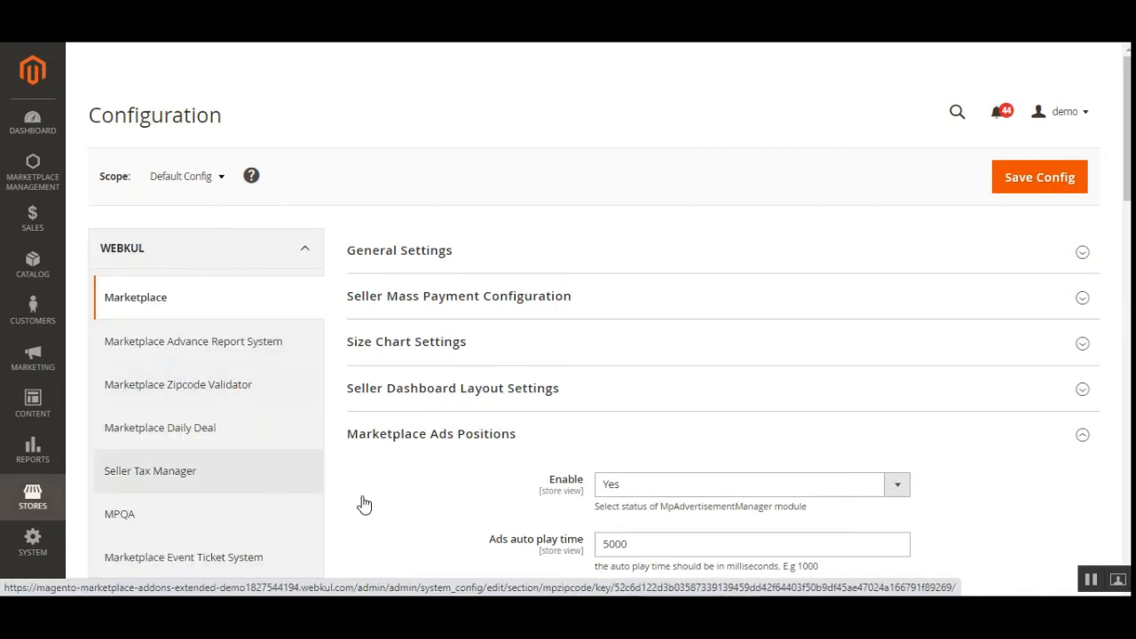
drag(1127, 164, 1127, 263)
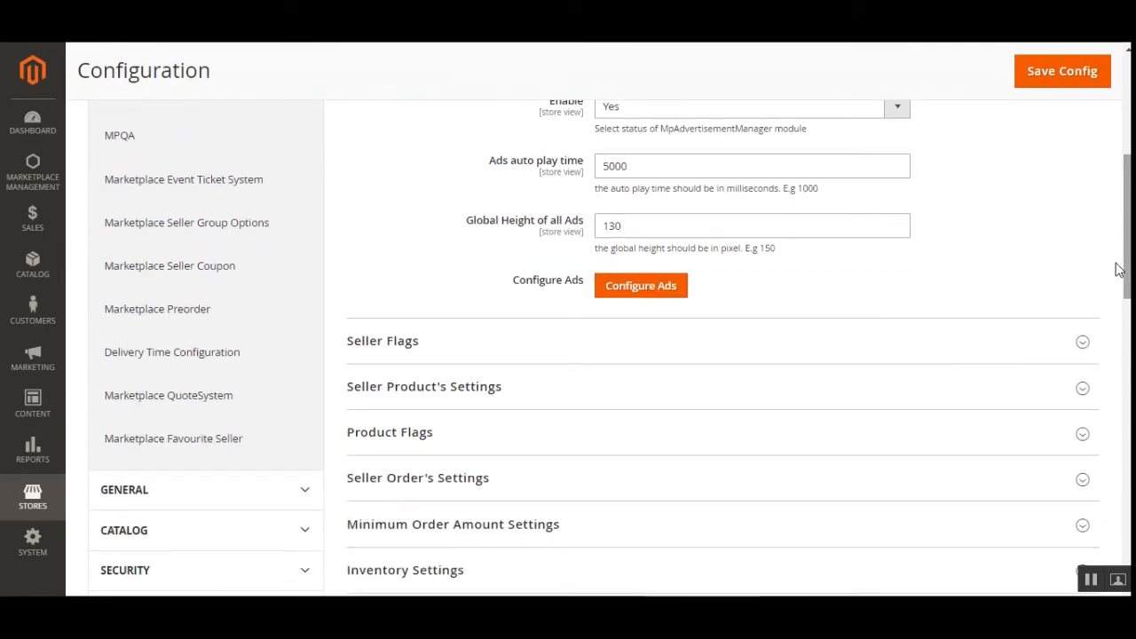
click(188, 361)
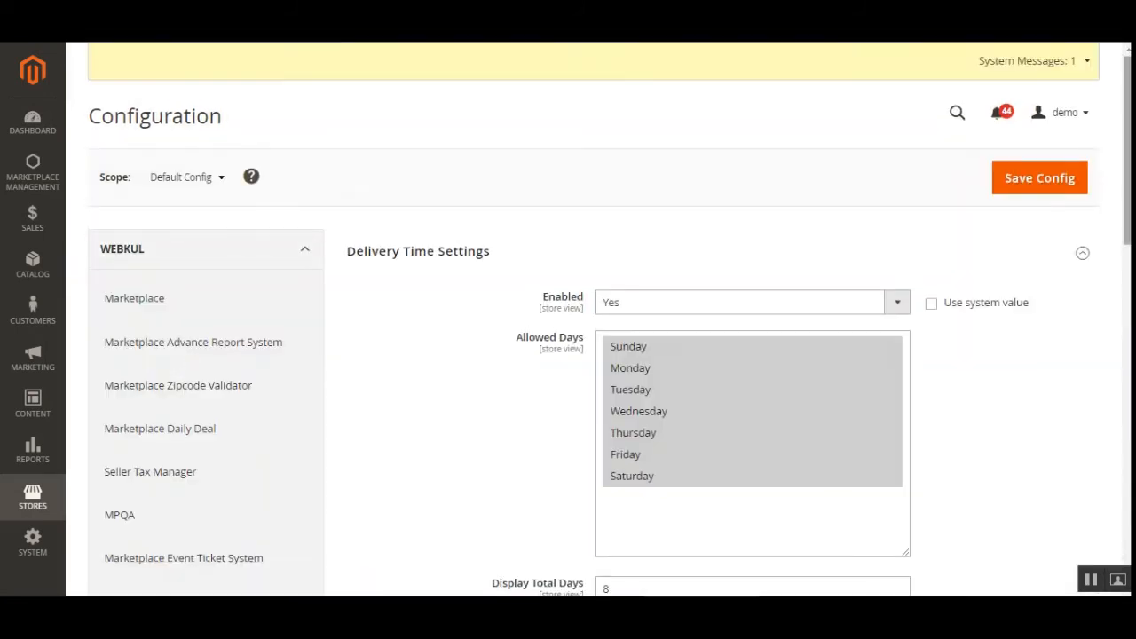
Step: Review the Delivery Time Settings: enabled state, allowed days, display total days, minimum required time in order process and the error message for unavailable slots
drag(1127, 197, 1127, 246)
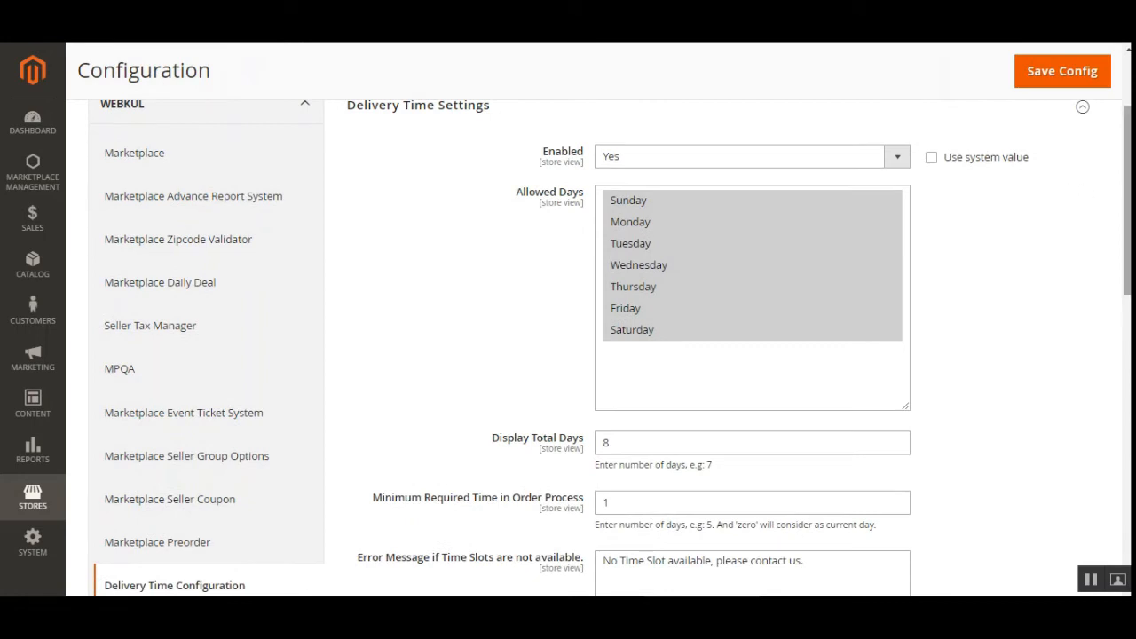
drag(1128, 189, 1128, 180)
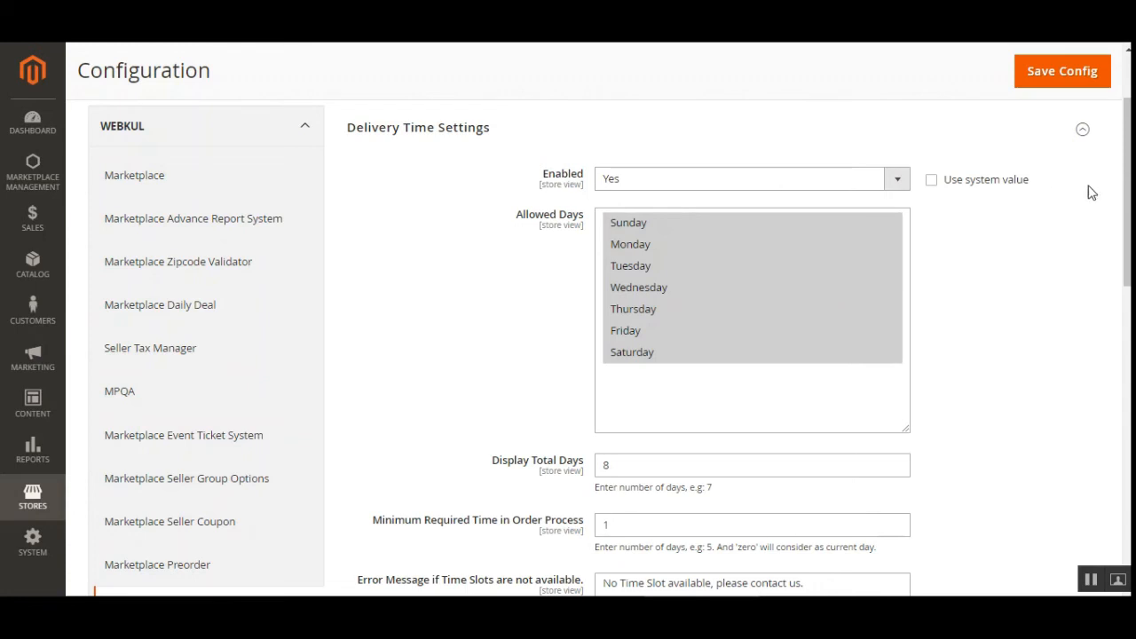
scroll(610, 347, down, 1)
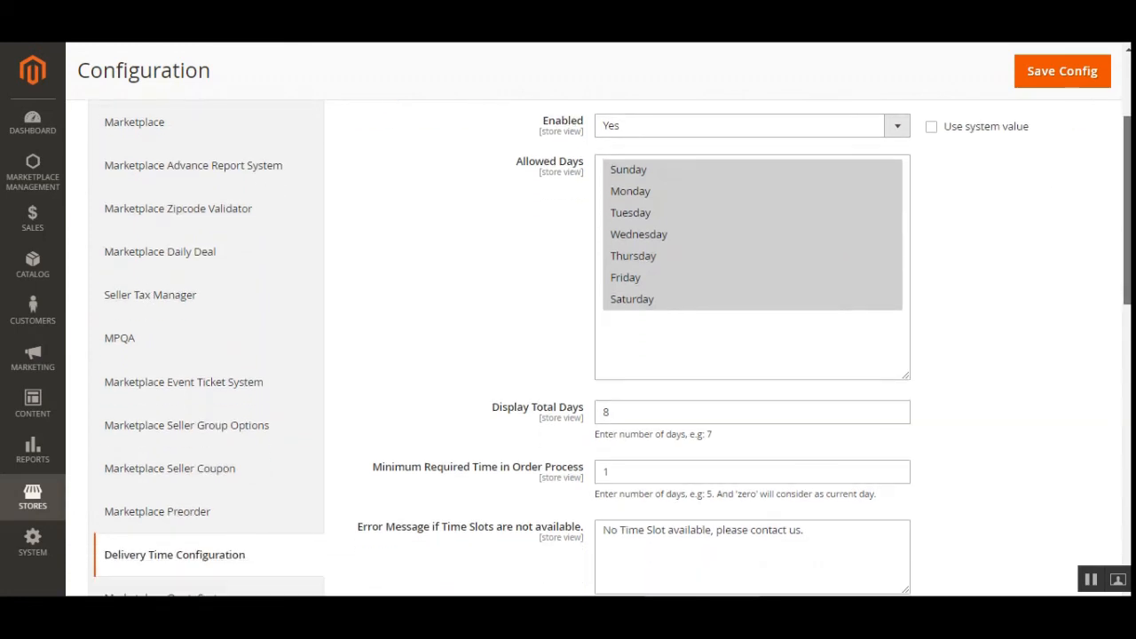
scroll(613, 347, down, 1)
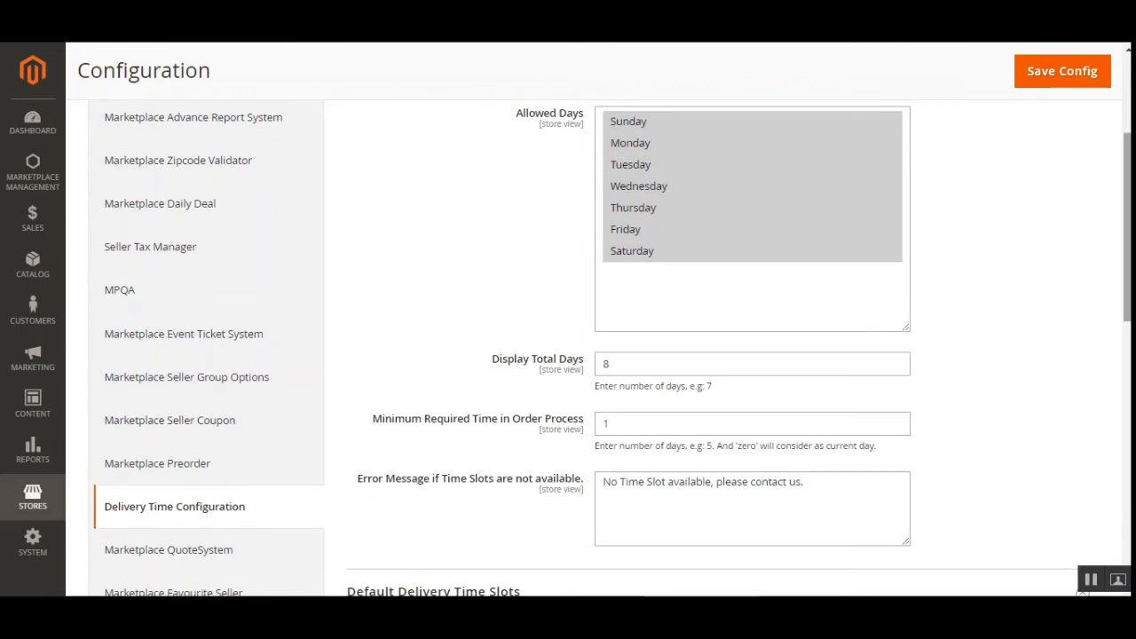
scroll(624, 198, down, 3)
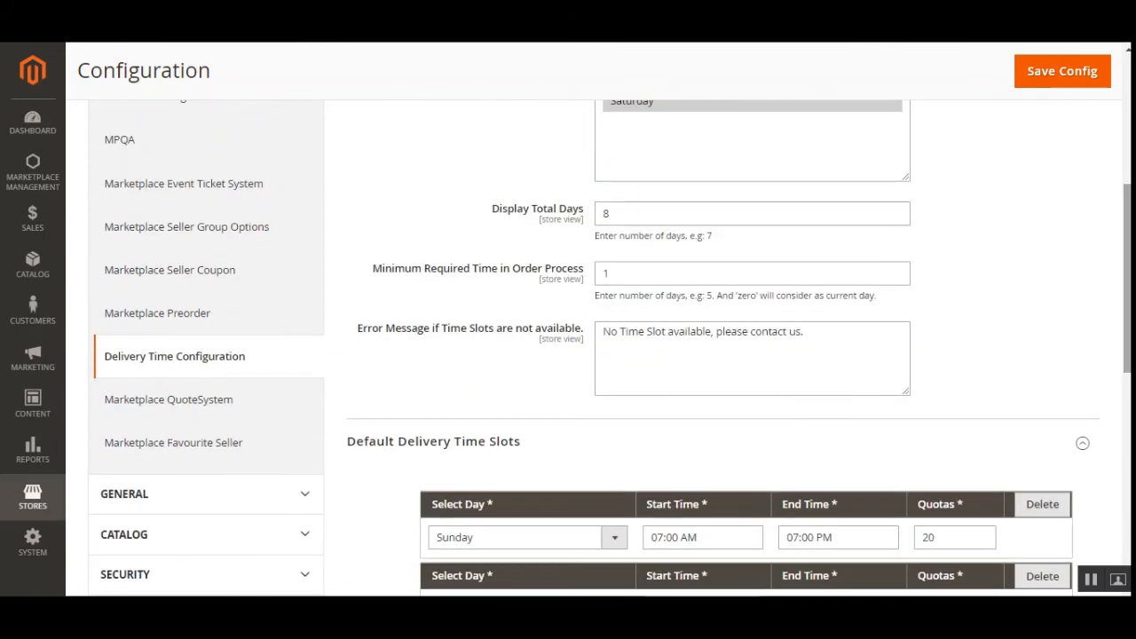
click(610, 218)
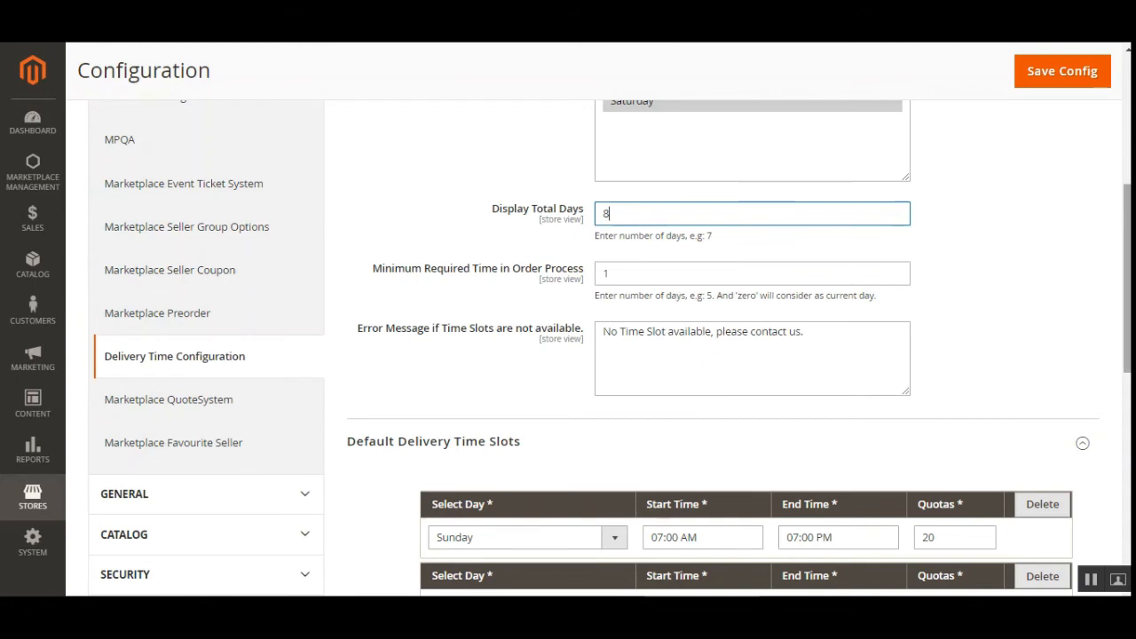
scroll(510, 263, down, 1)
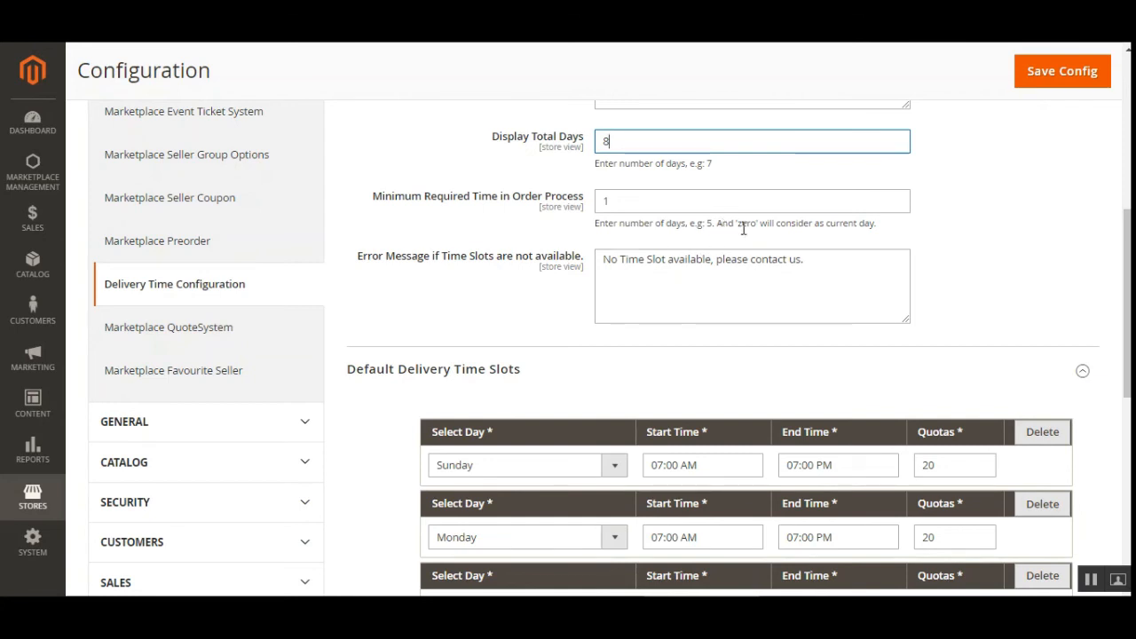
click(644, 195)
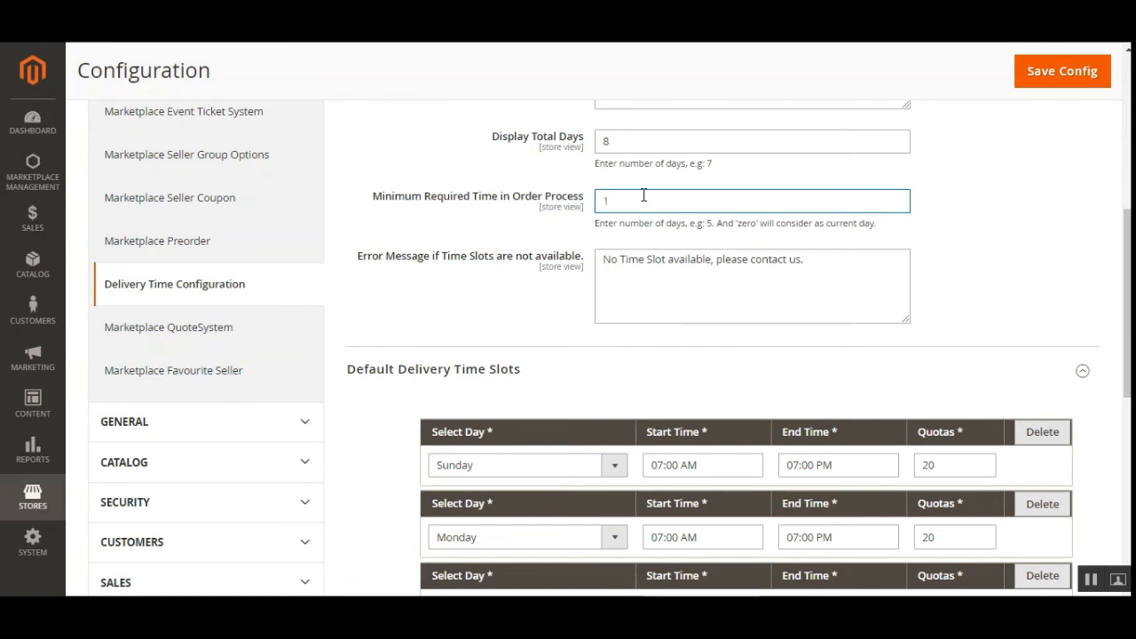
click(634, 256)
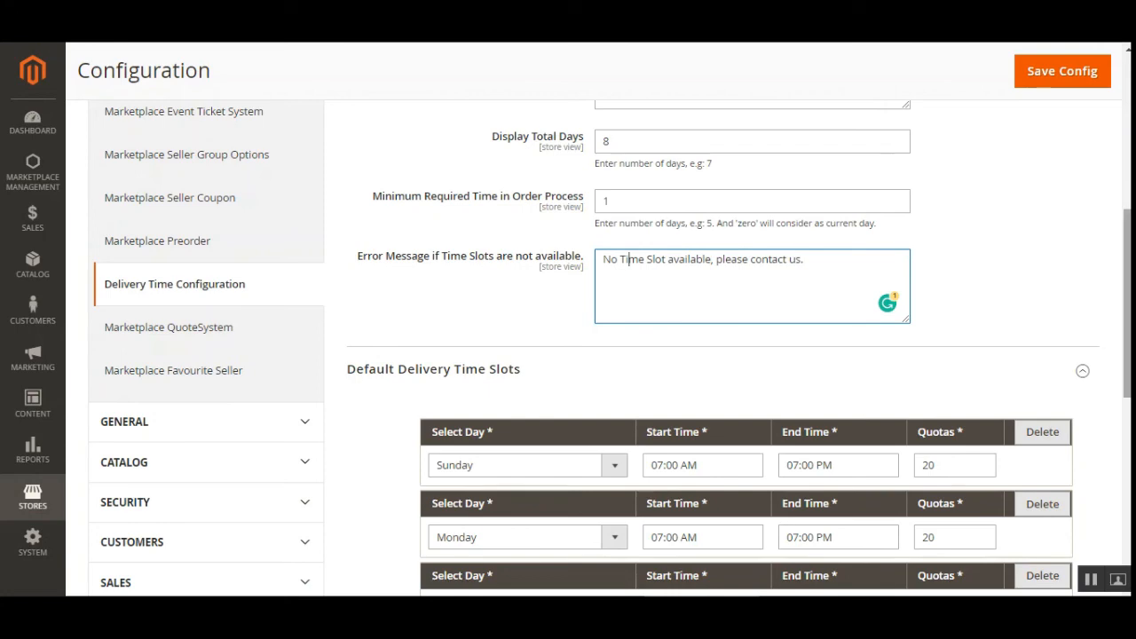
Step: Add an empty slot to the Default Delivery Time Slots and delete both that slot and the Saturday slot
scroll(1127, 301, down, 3)
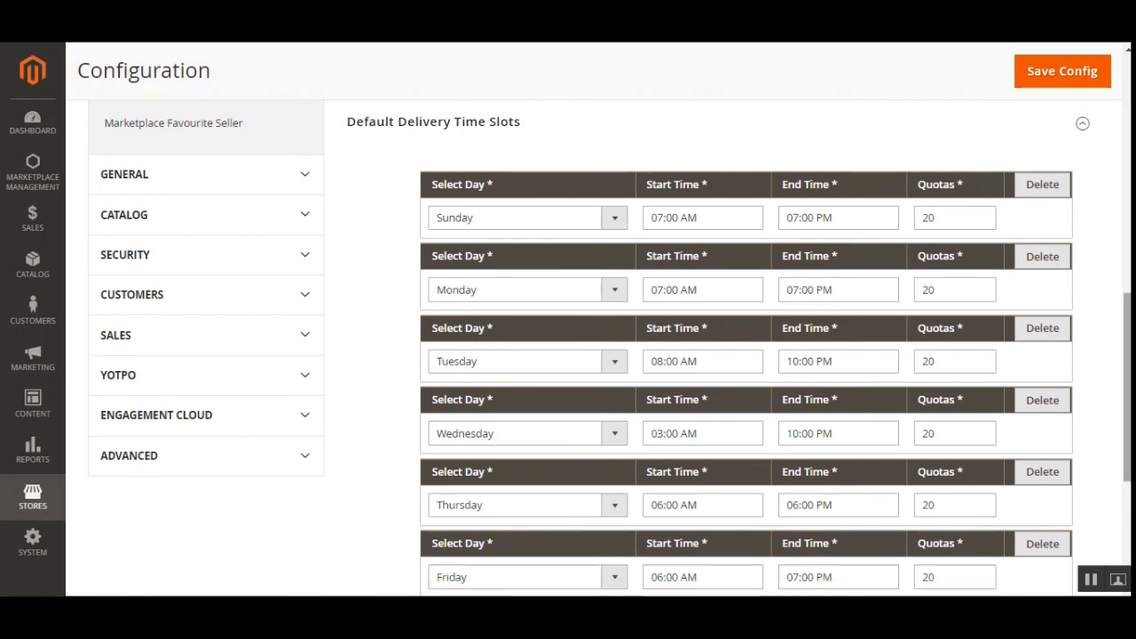
scroll(799, 493, down, 2)
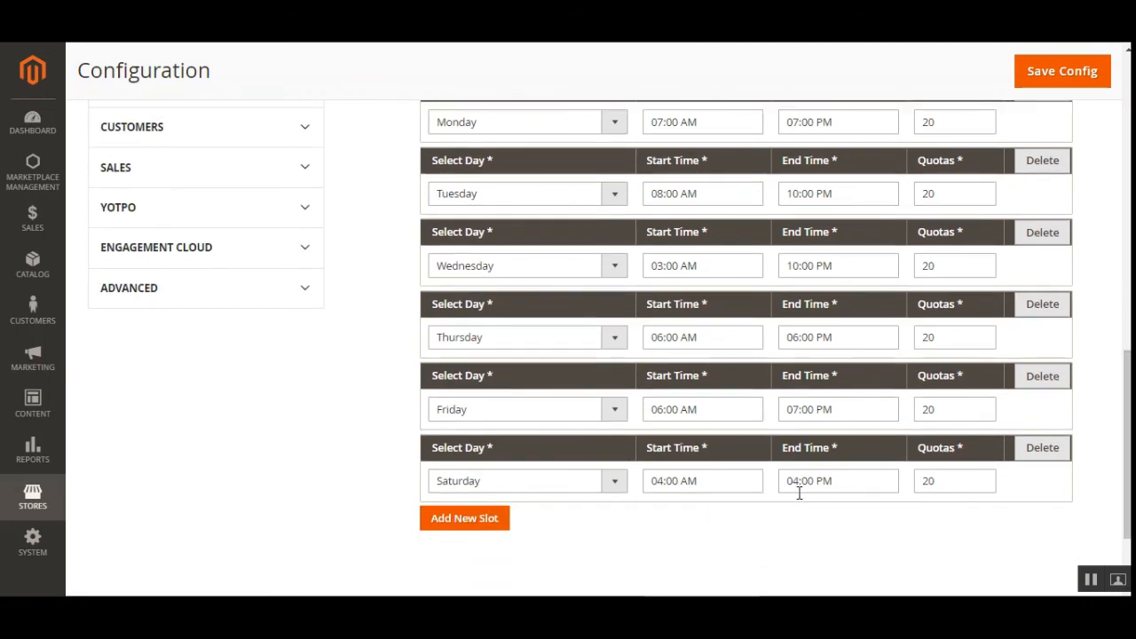
click(463, 526)
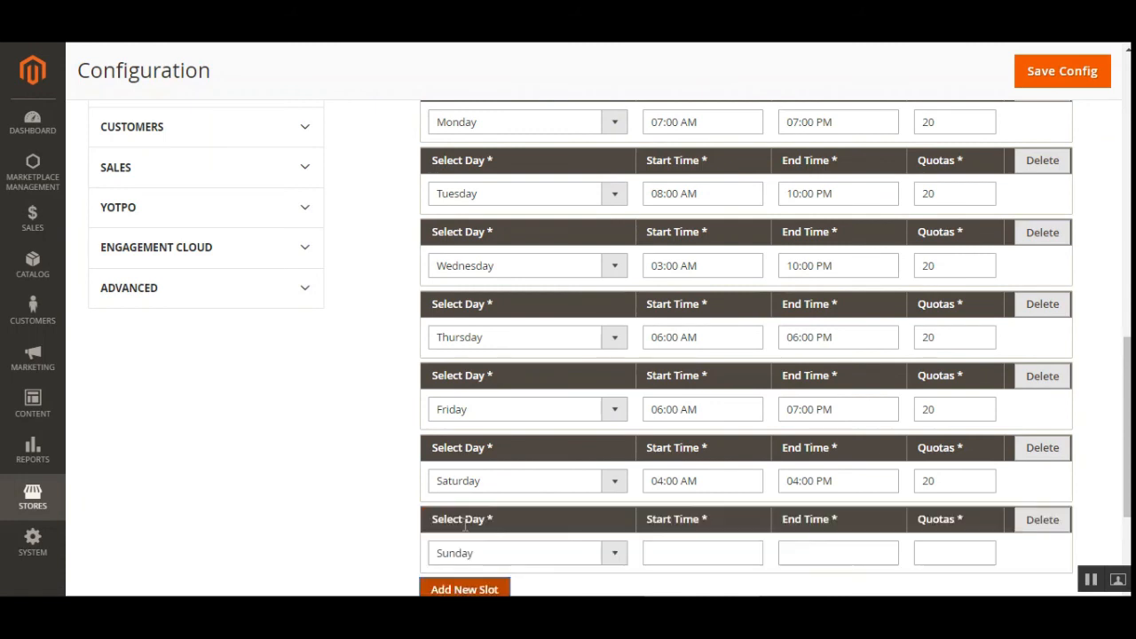
click(1032, 525)
click(1040, 449)
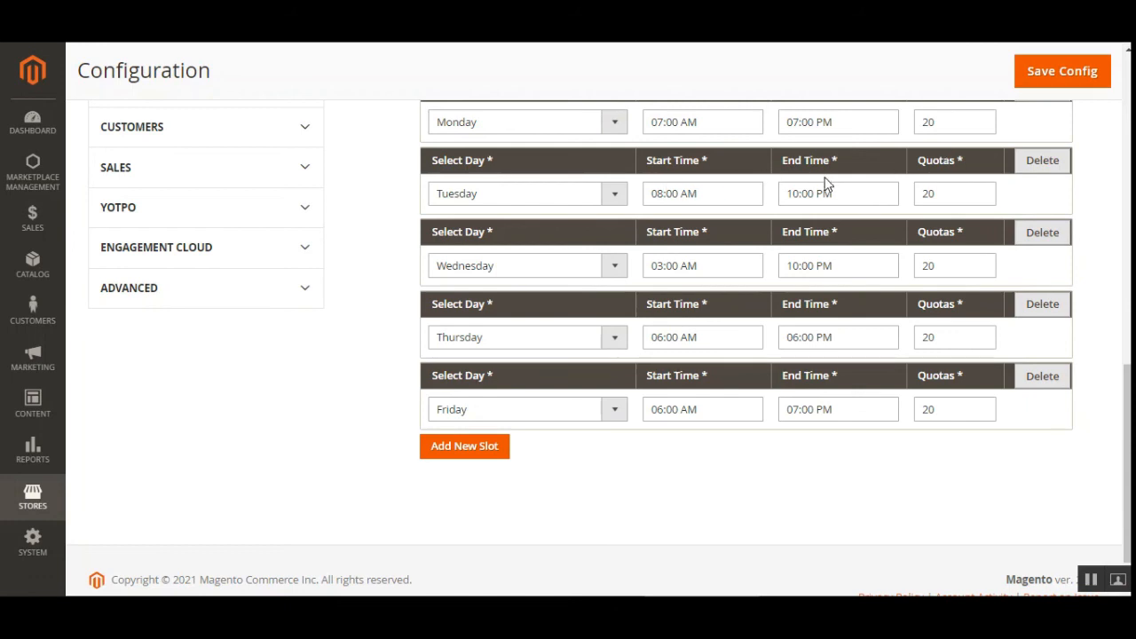
Step: Examine the day choices of the Tuesday default slot and return to the start of the delivery time configuration
click(611, 192)
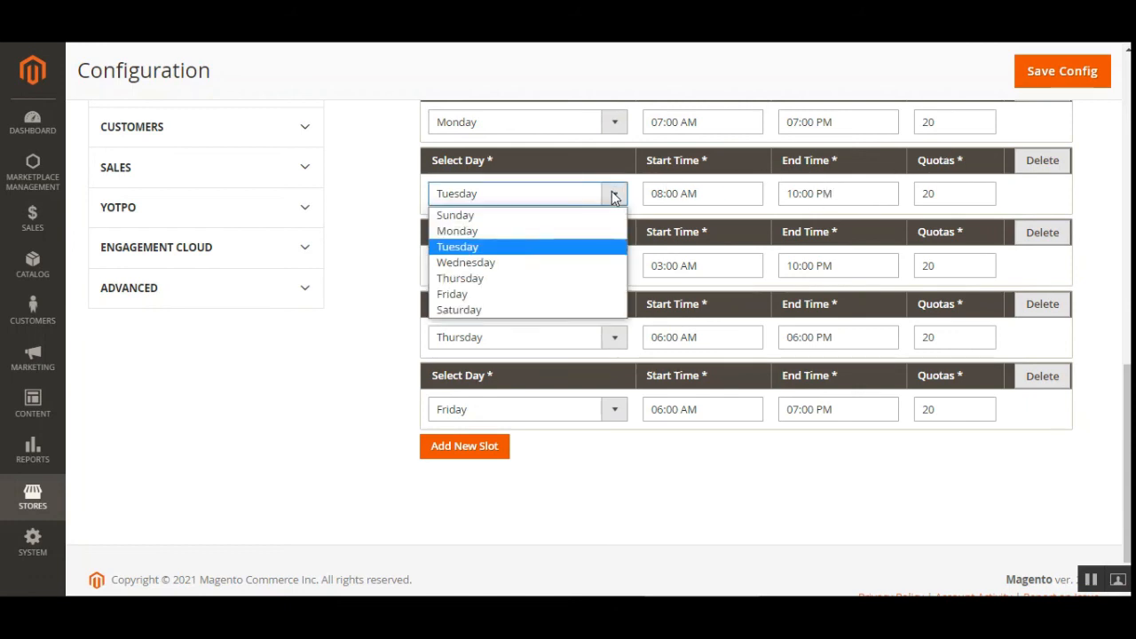
drag(1127, 391, 1127, 263)
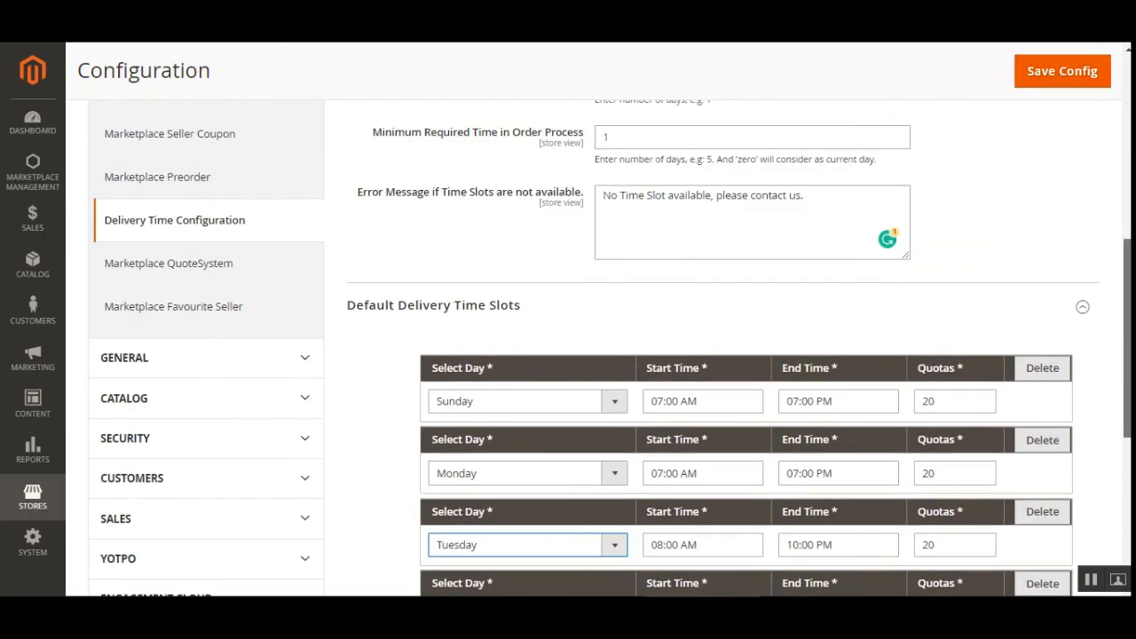
drag(1127, 289, 1127, 112)
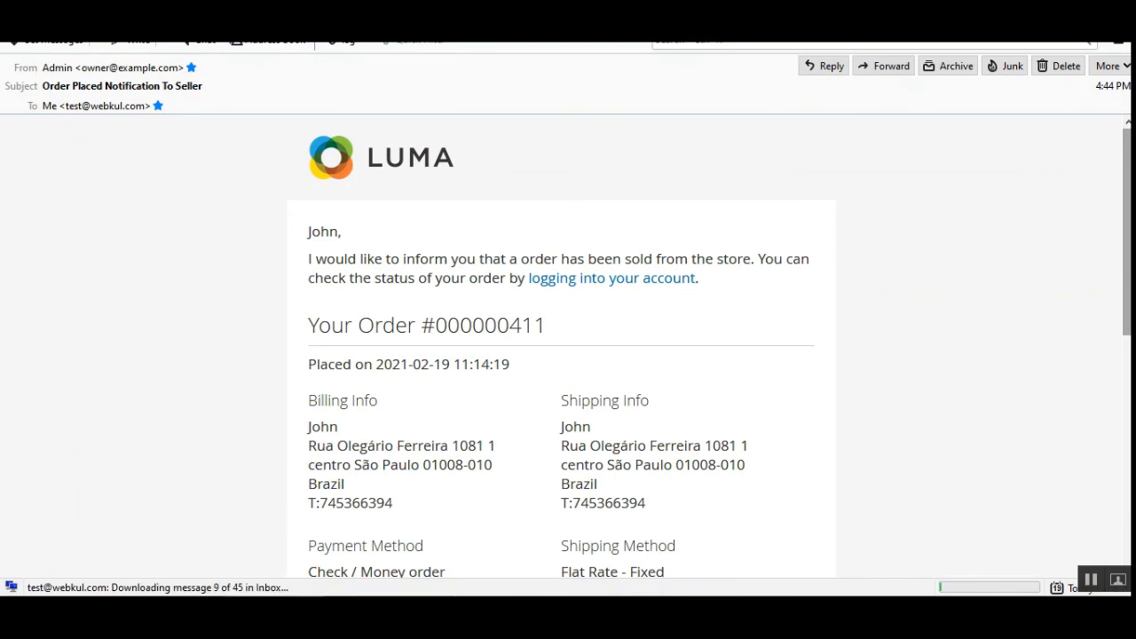
Step: Read the order placed notification e-mail sent to the seller, checking the Black Shoe's delivery date and time and the introductory message
drag(1127, 232, 1103, 394)
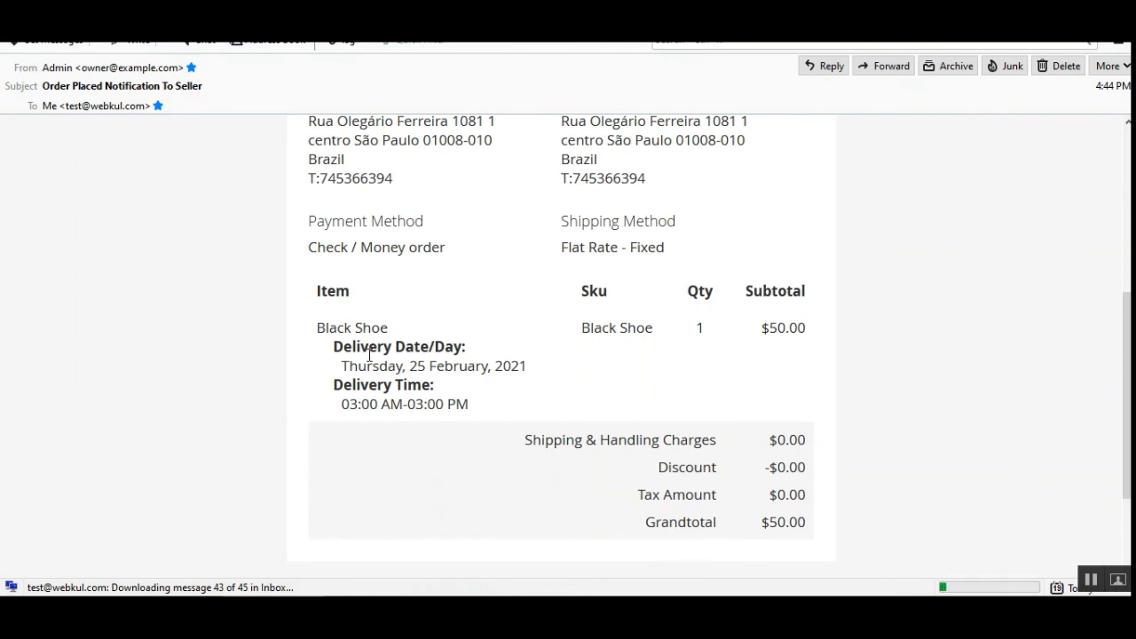
drag(363, 366, 477, 367)
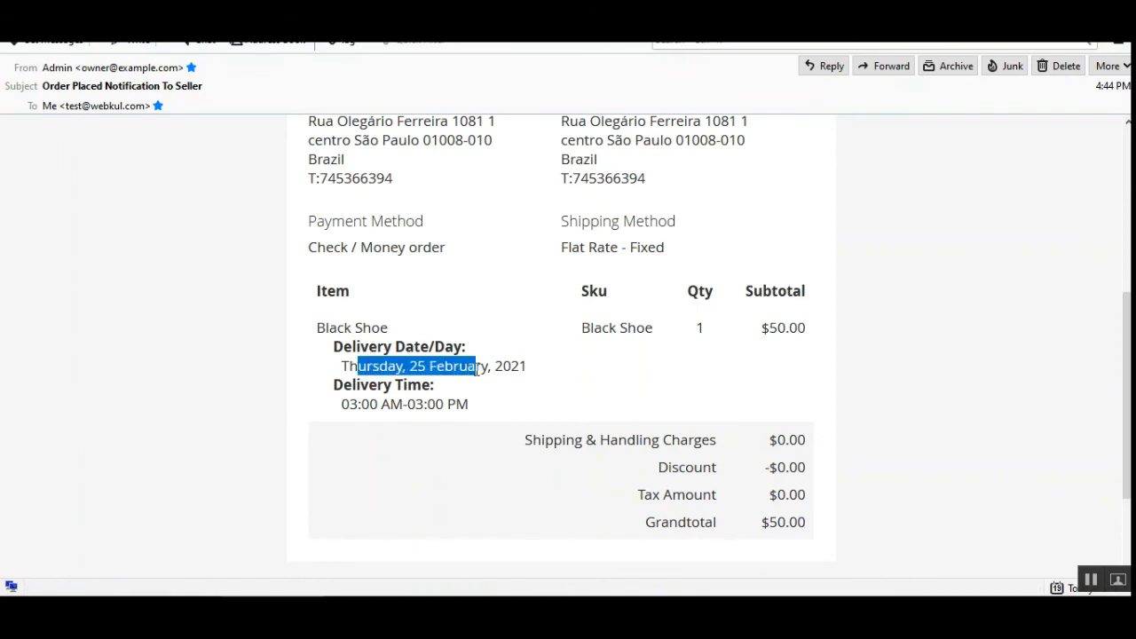
click(350, 404)
drag(351, 404, 462, 396)
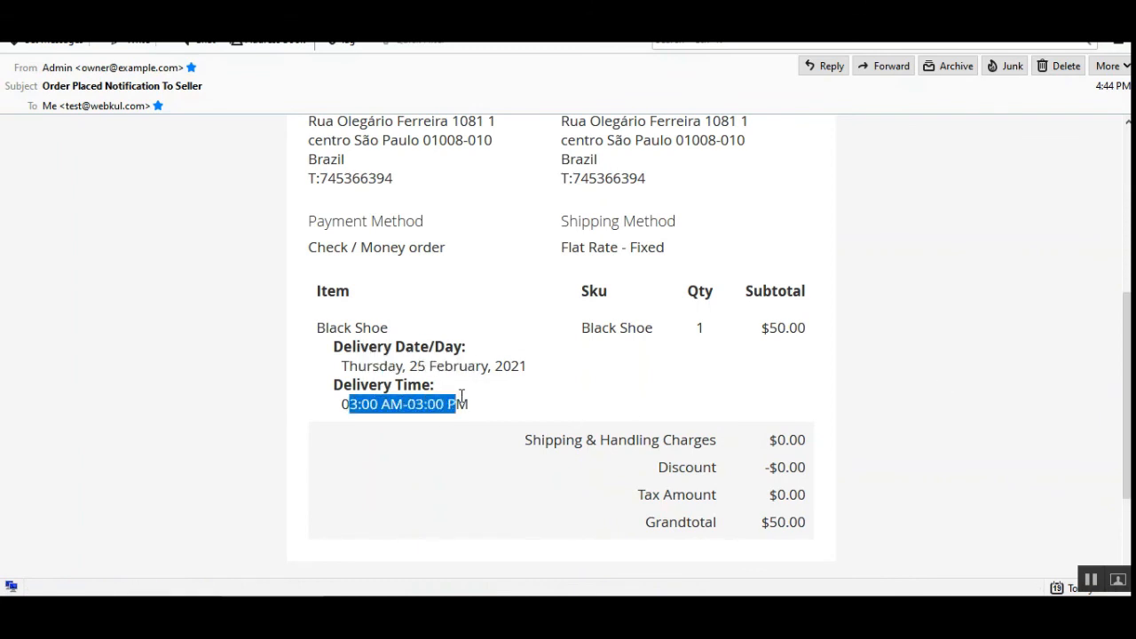
double_click(461, 396)
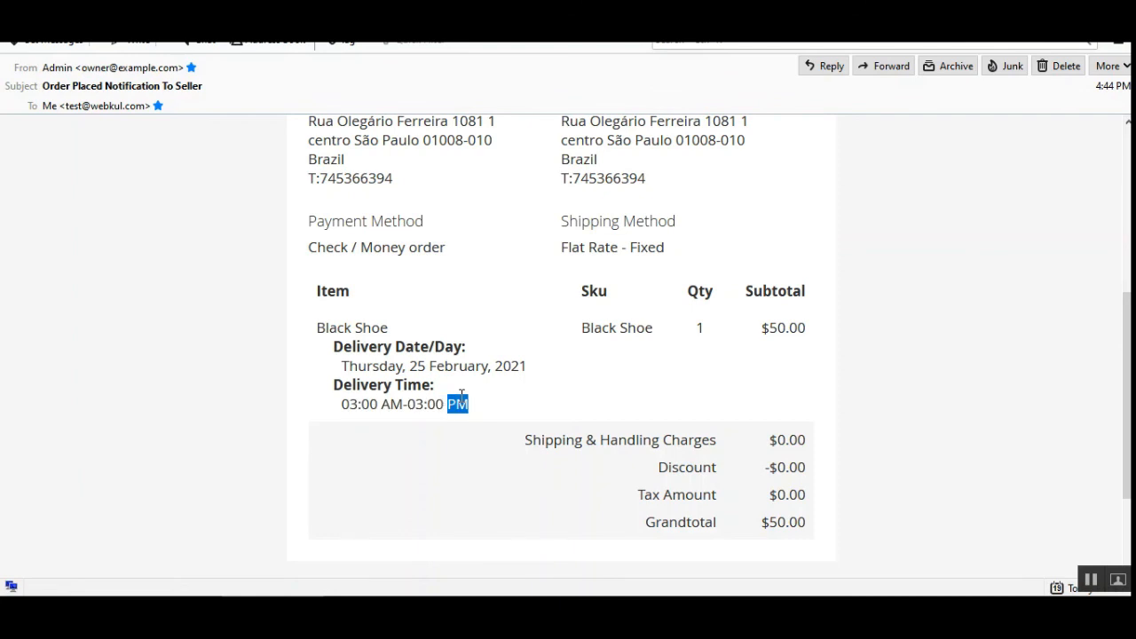
scroll(461, 395, up, 5)
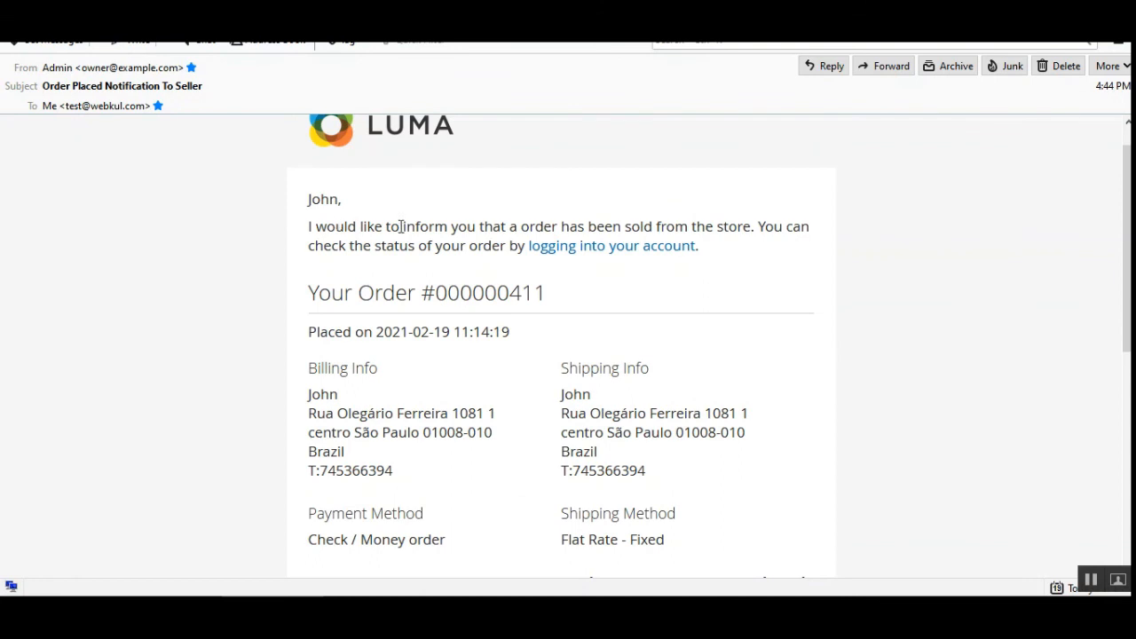
drag(334, 226, 740, 228)
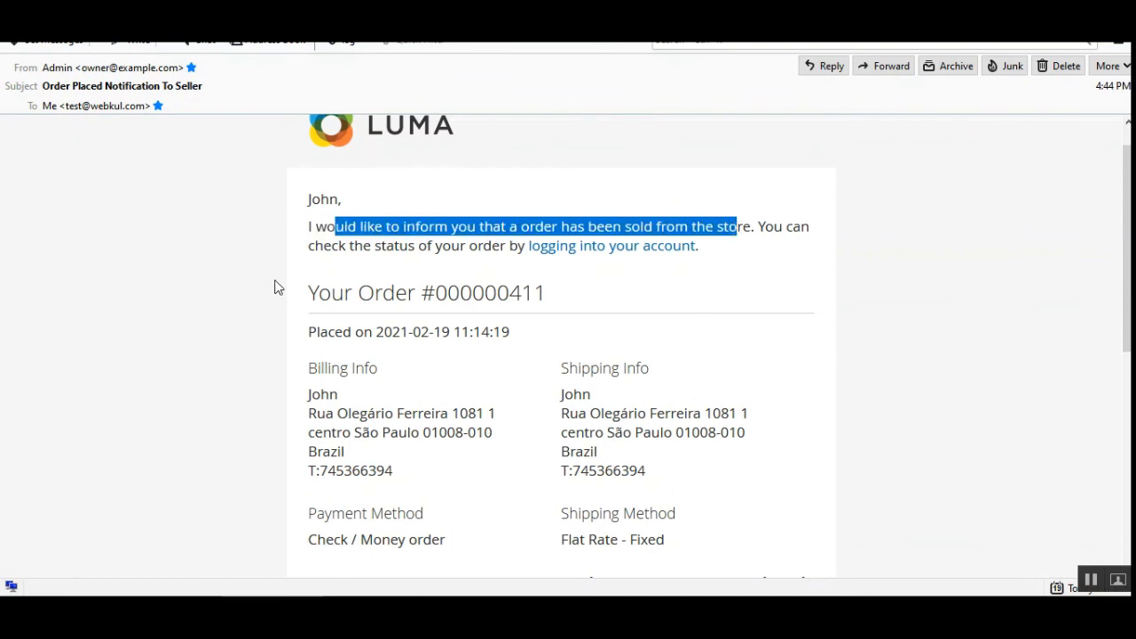
drag(401, 246, 501, 246)
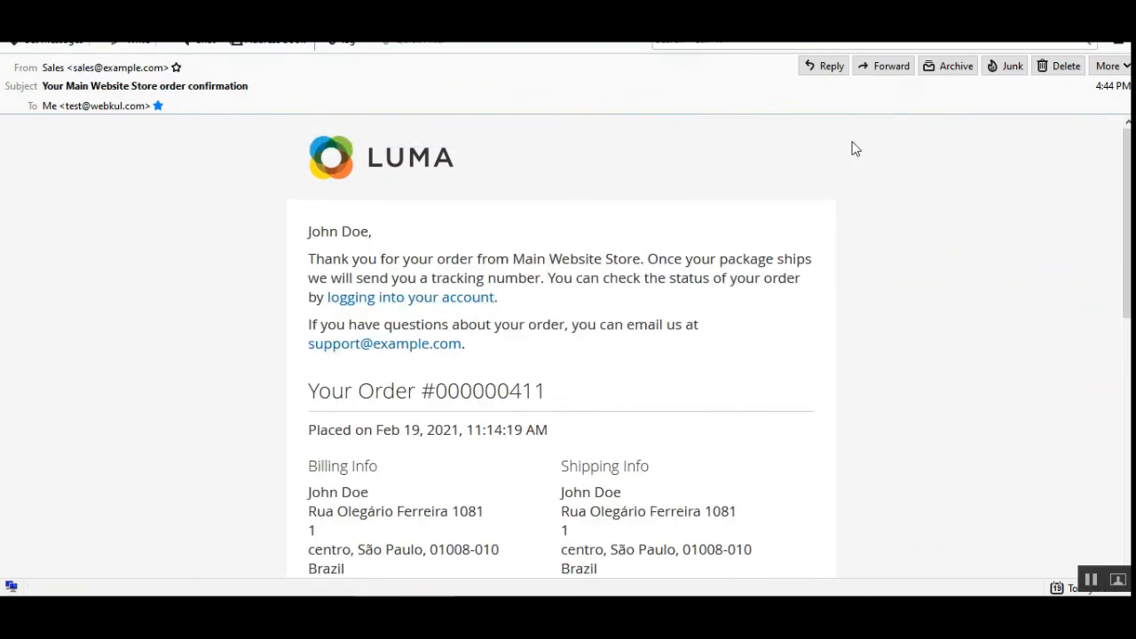
Step: Examine the buyer's order confirmation e-mail for the delivery date and delivery time listed under the Black Shoe item
scroll(561, 346, down, 6)
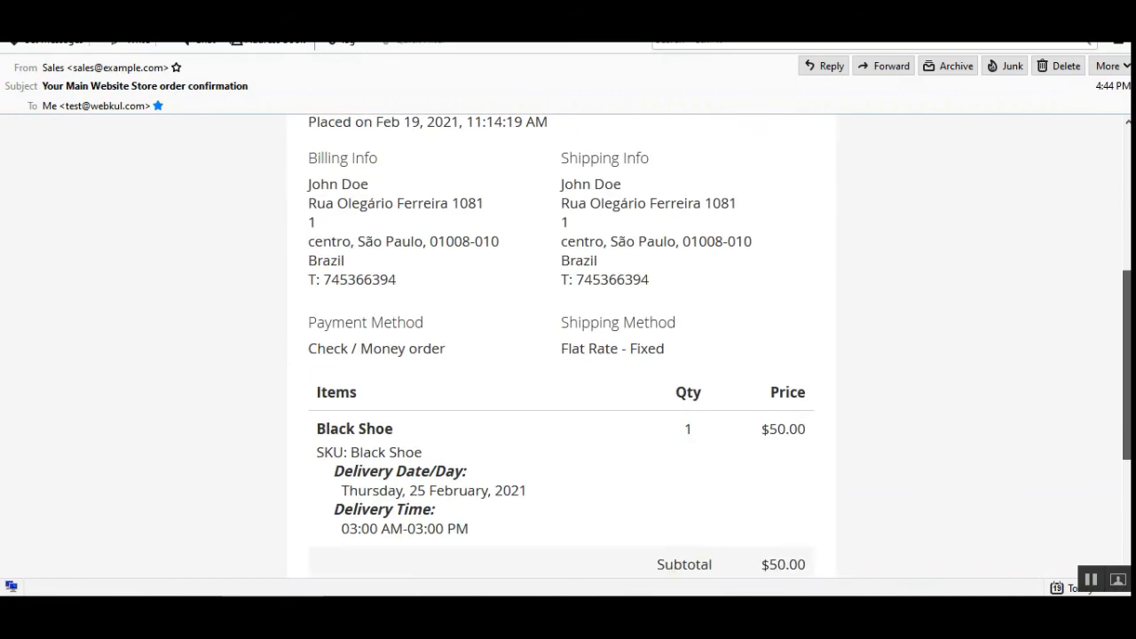
scroll(418, 444, down, 3)
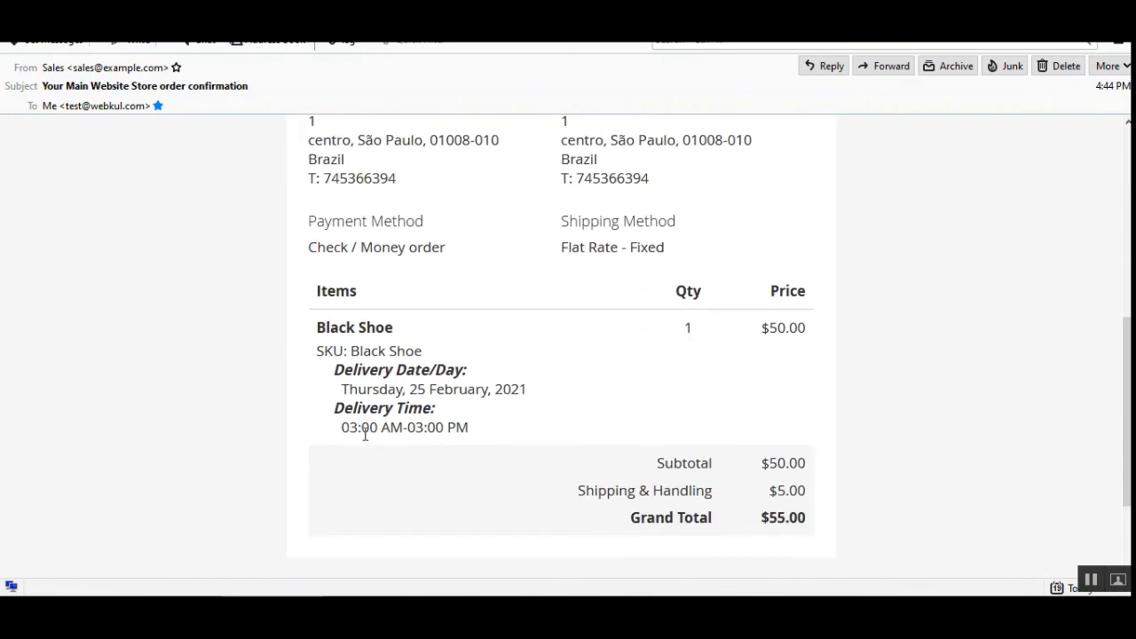
drag(357, 424, 456, 426)
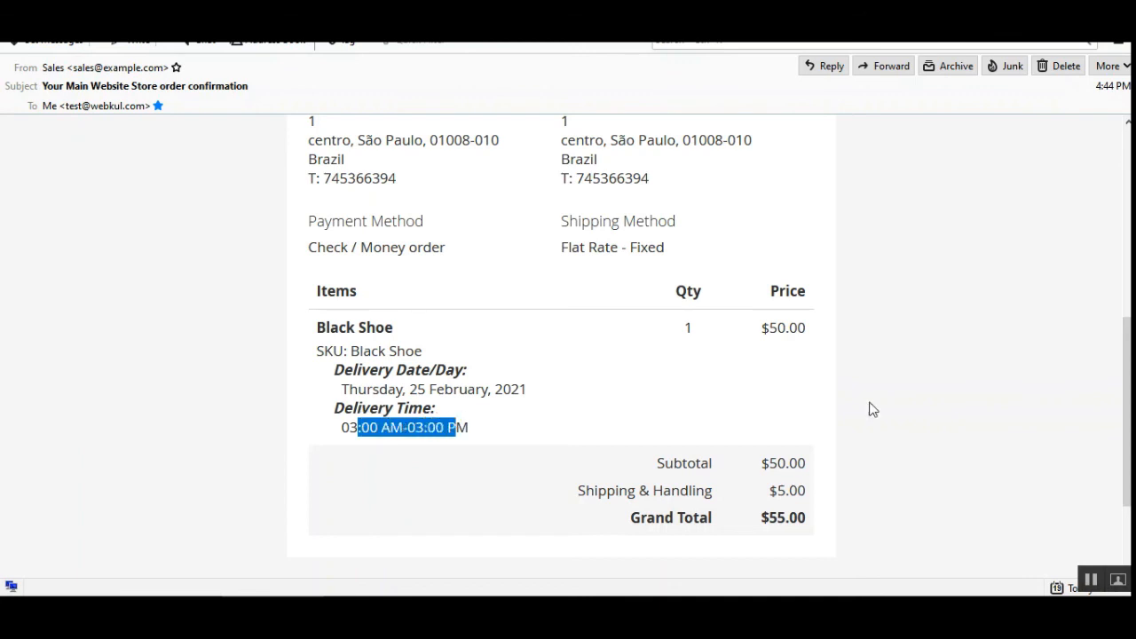
scroll(559, 346, up, 2)
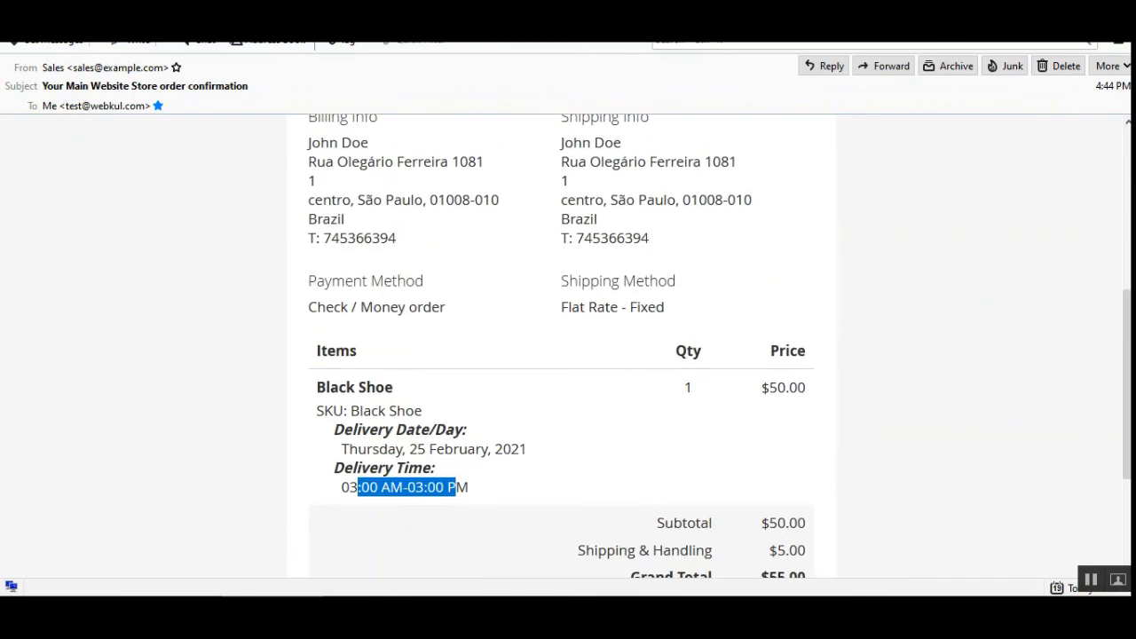
click(893, 309)
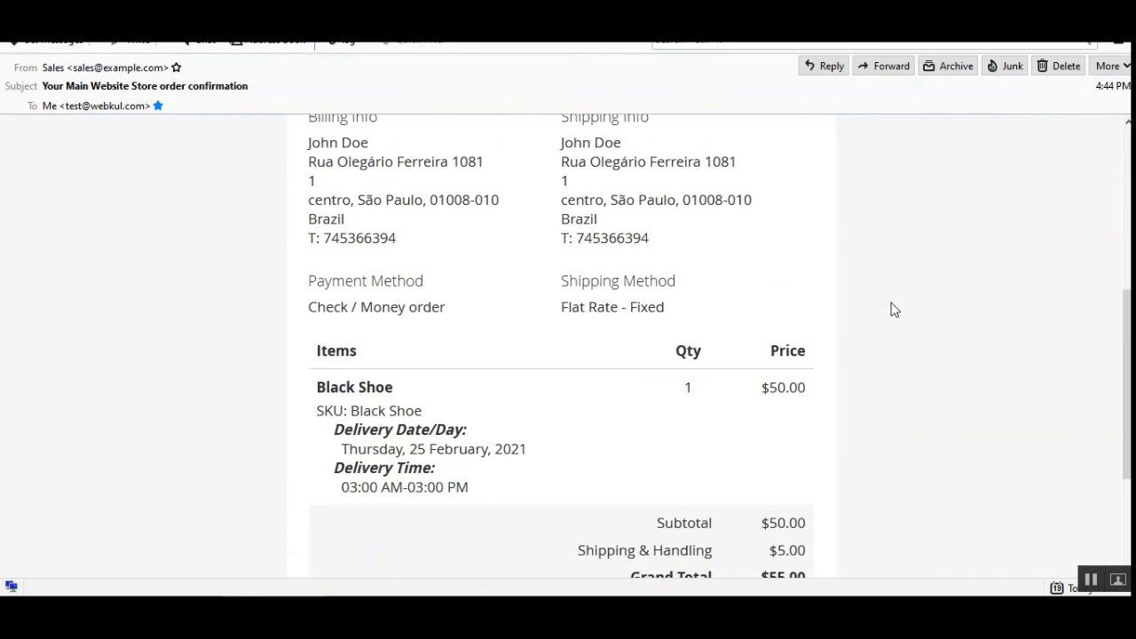